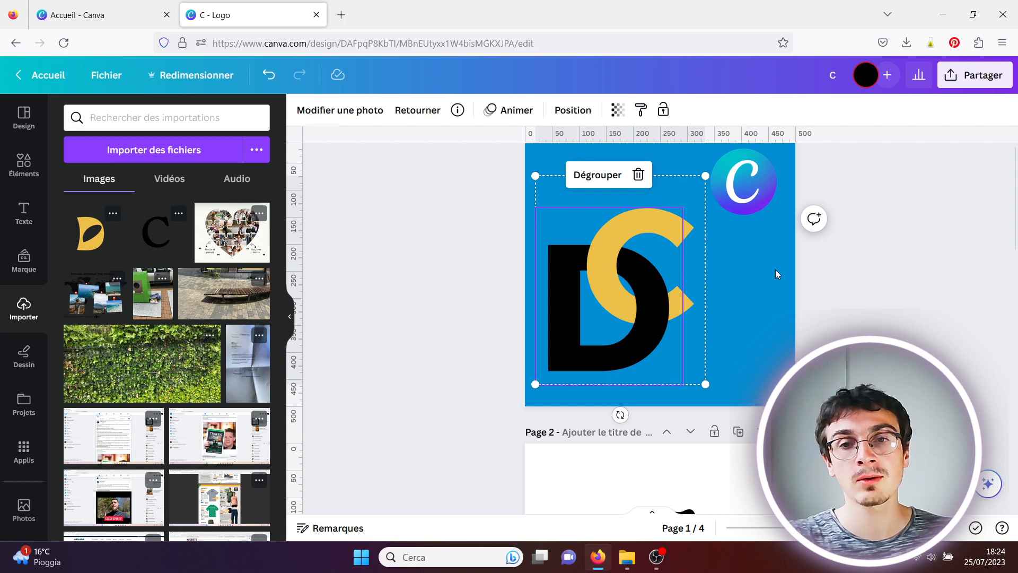
Look over the logo on page 1 and the letter designs on pages 2 and 3
left_click(823, 275)
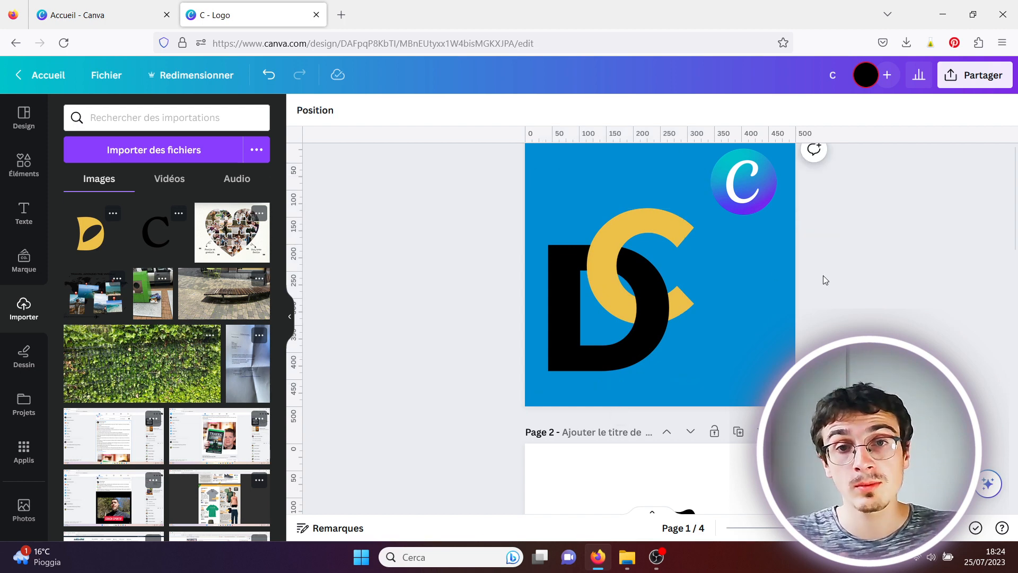
left_click_drag(1013, 192, 1015, 255)
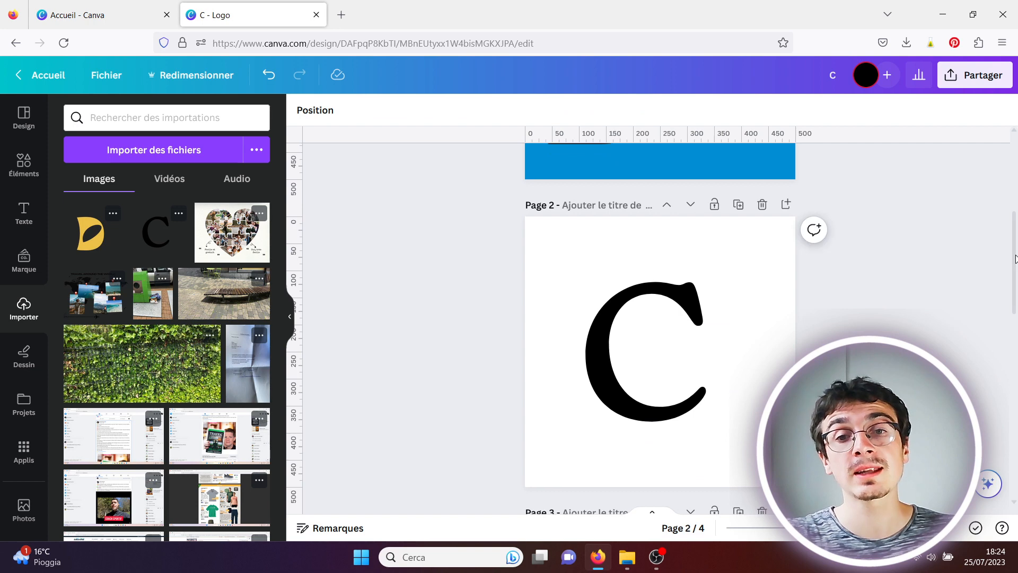
left_click(607, 344)
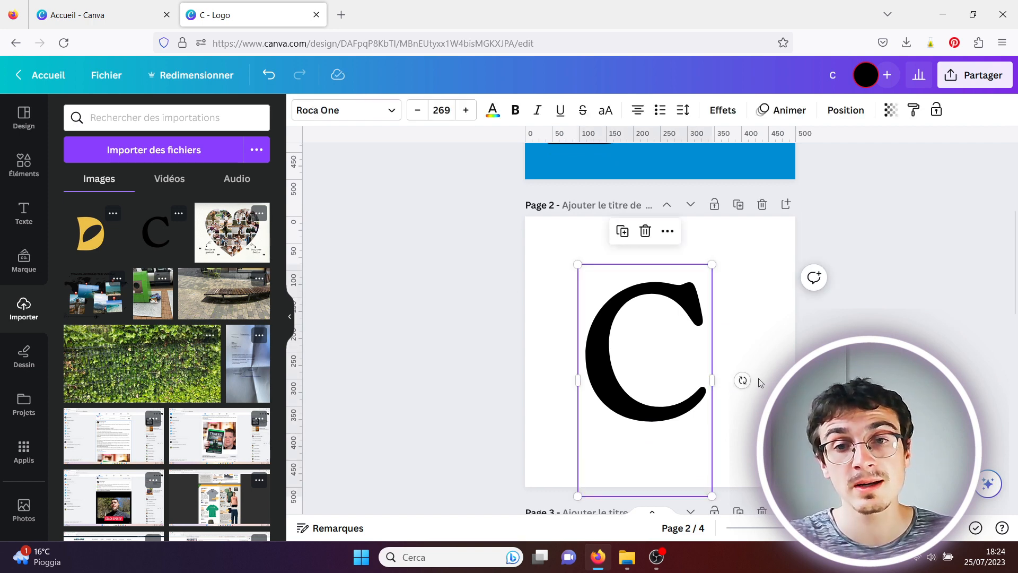
left_click(760, 382)
left_click(611, 330)
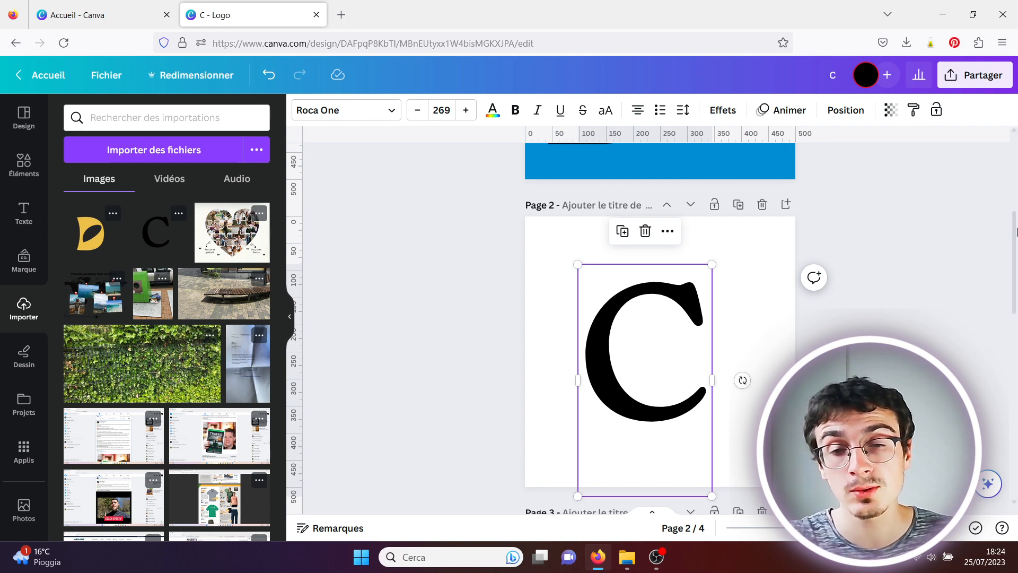
scroll(1015, 232, "down", 6)
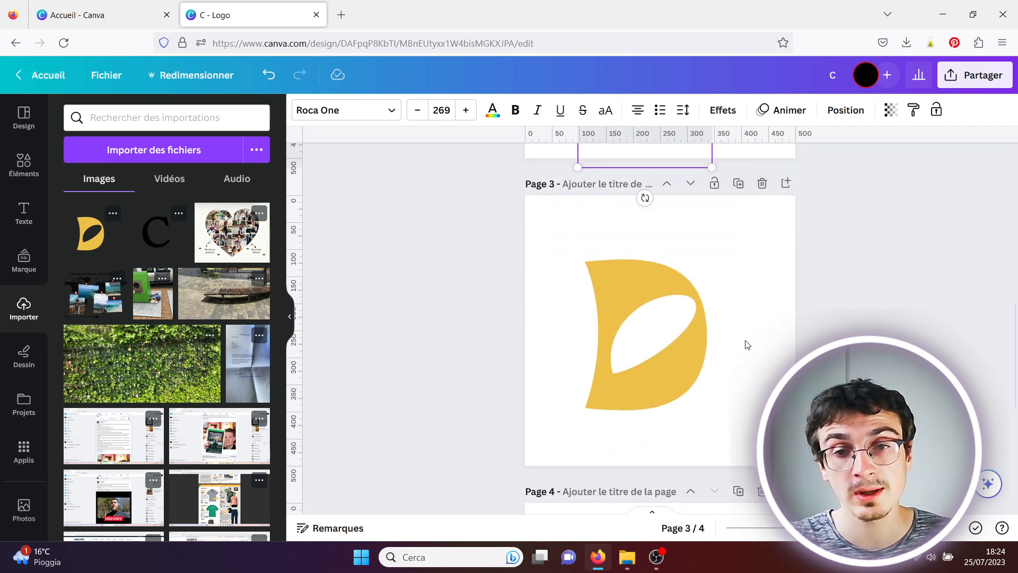
scroll(1016, 329, "up", 4)
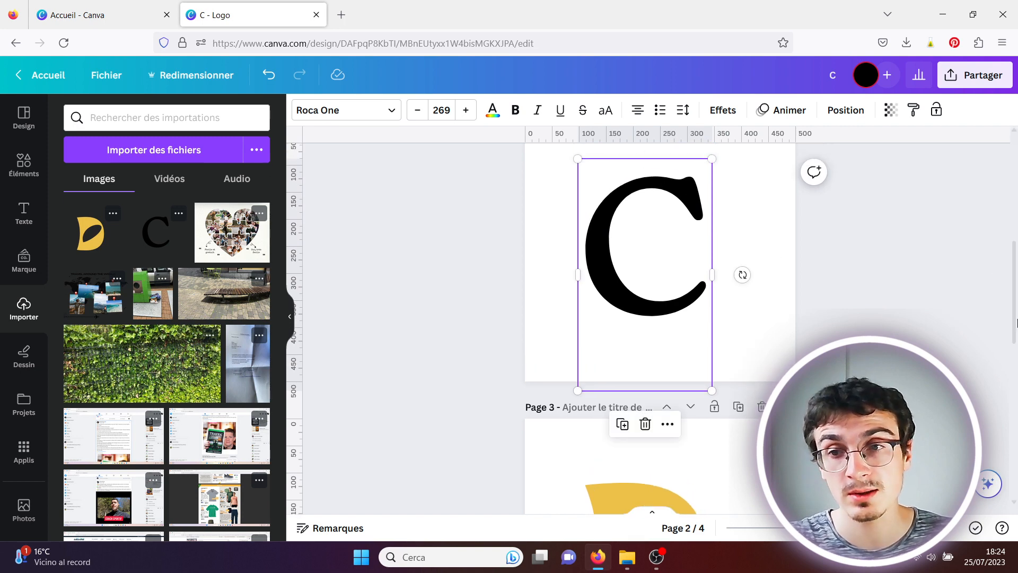
scroll(722, 245, "up", 2)
Change the font of the letter C on page 2 to Roca Two
left_click(580, 354)
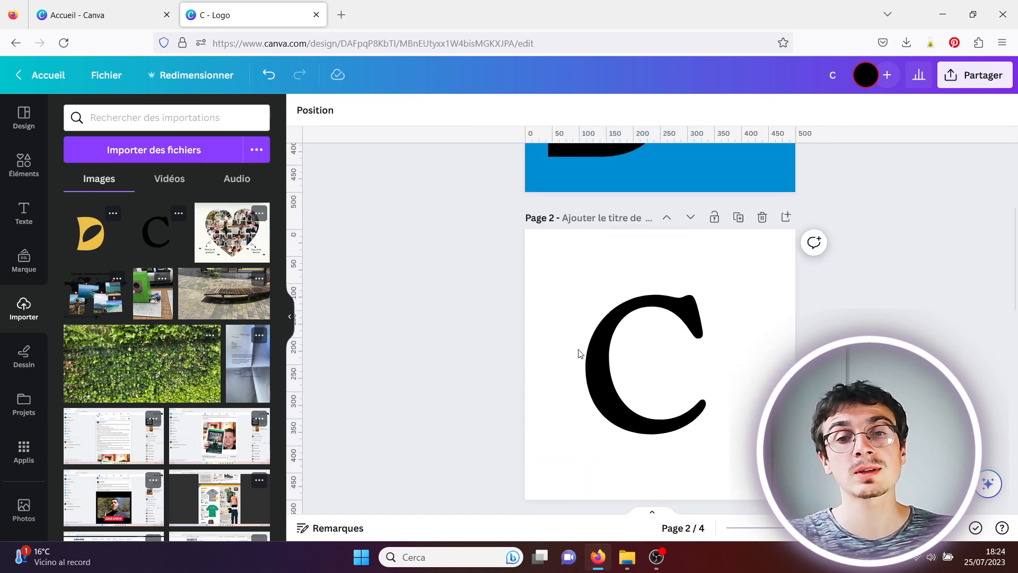
left_click(595, 399)
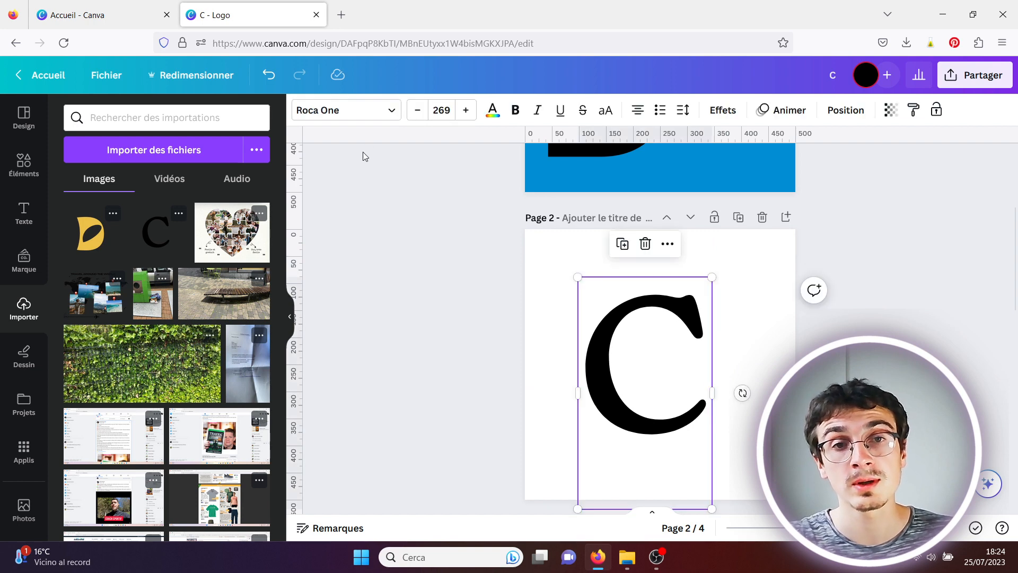
left_click(384, 117)
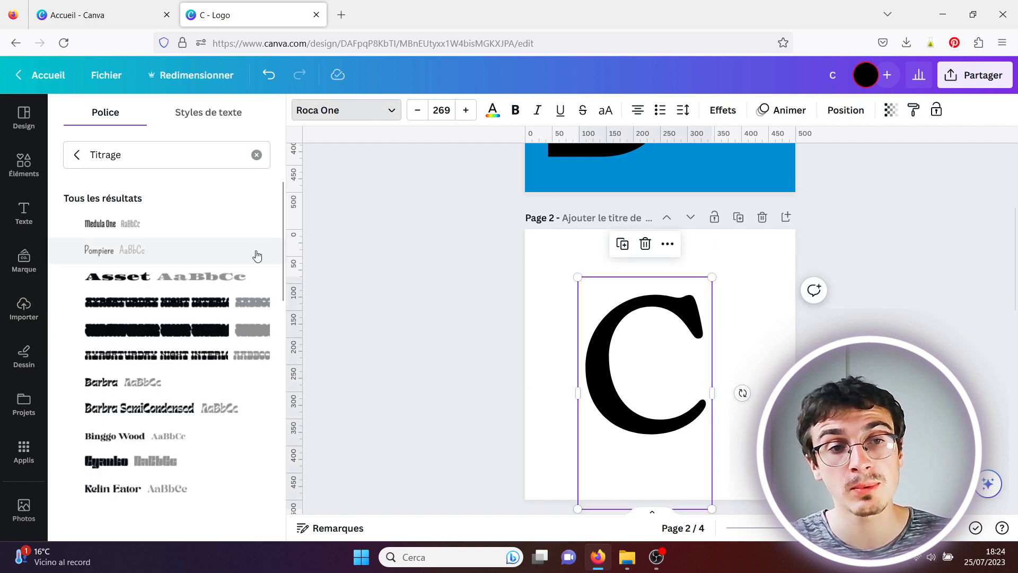
left_click(256, 154)
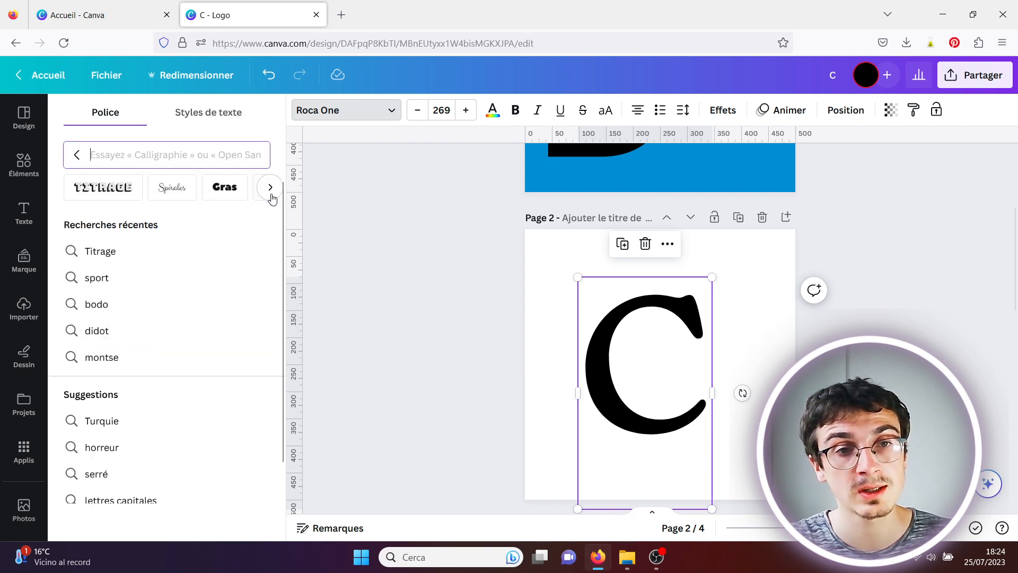
left_click(283, 408)
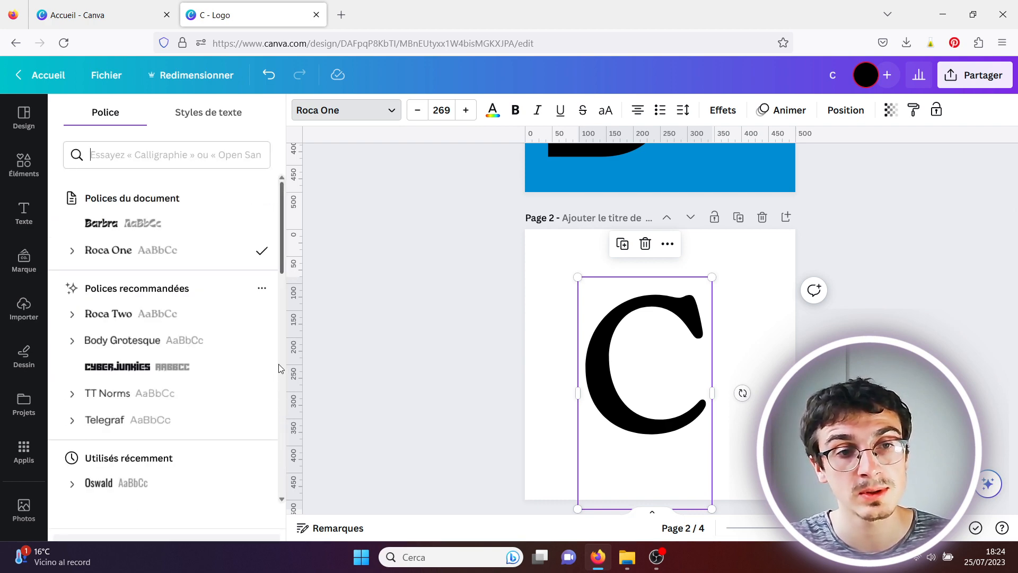
left_click(170, 317)
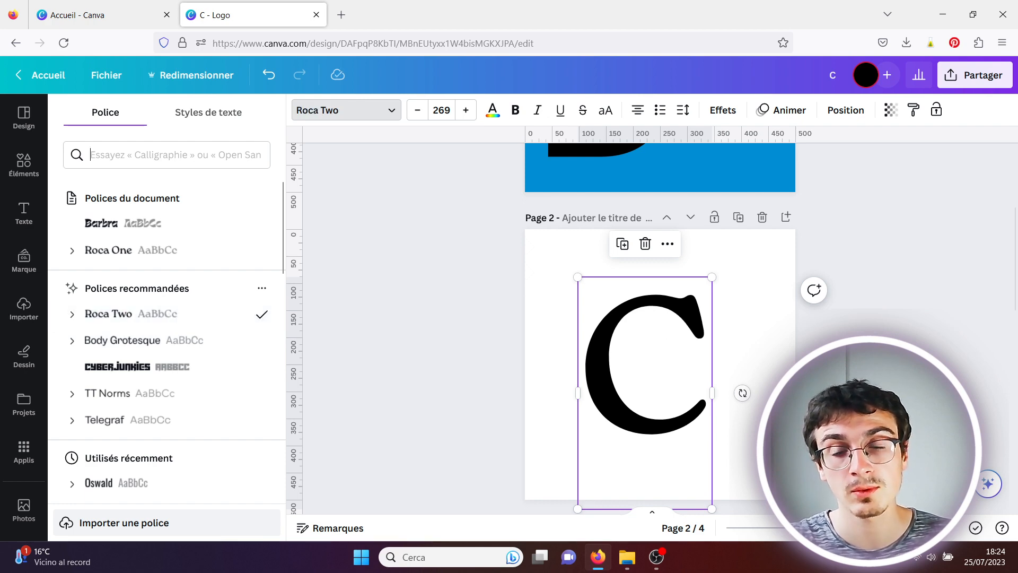
left_click(901, 228)
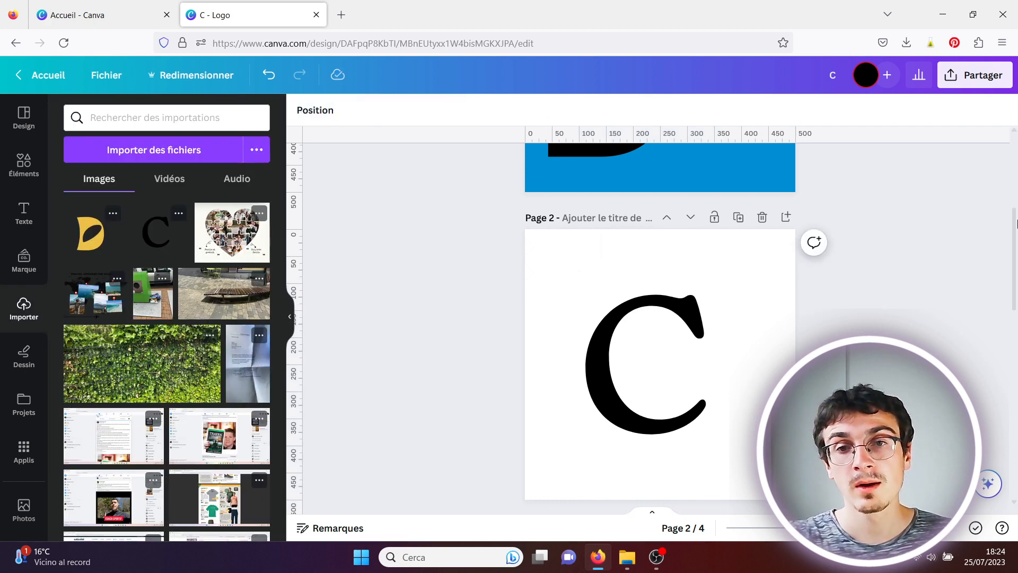
Check the text settings of the letter C on page 2 and the letter D on page 3
left_click(686, 321)
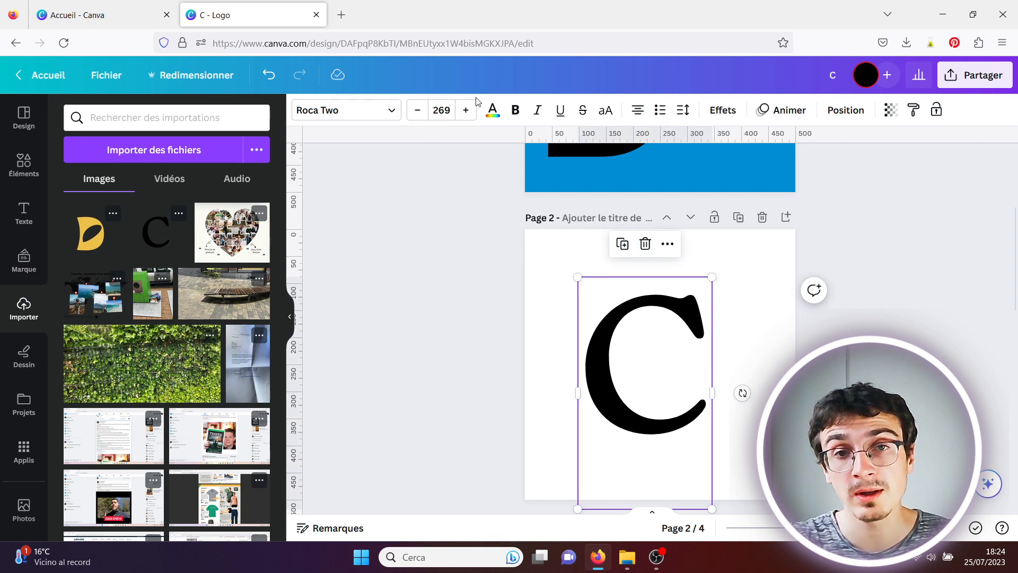
left_click(862, 331)
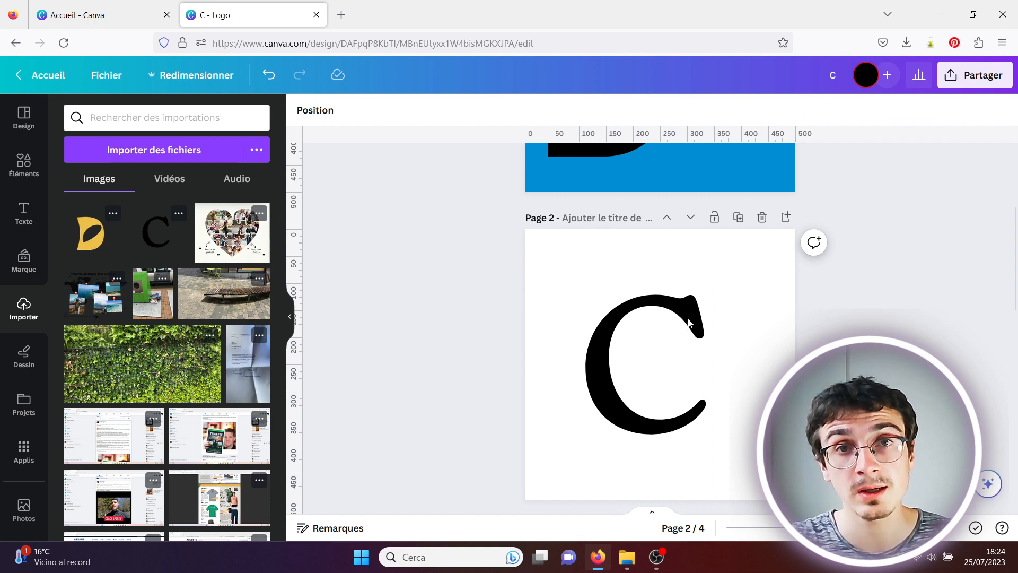
left_click_drag(1014, 312, 1014, 397)
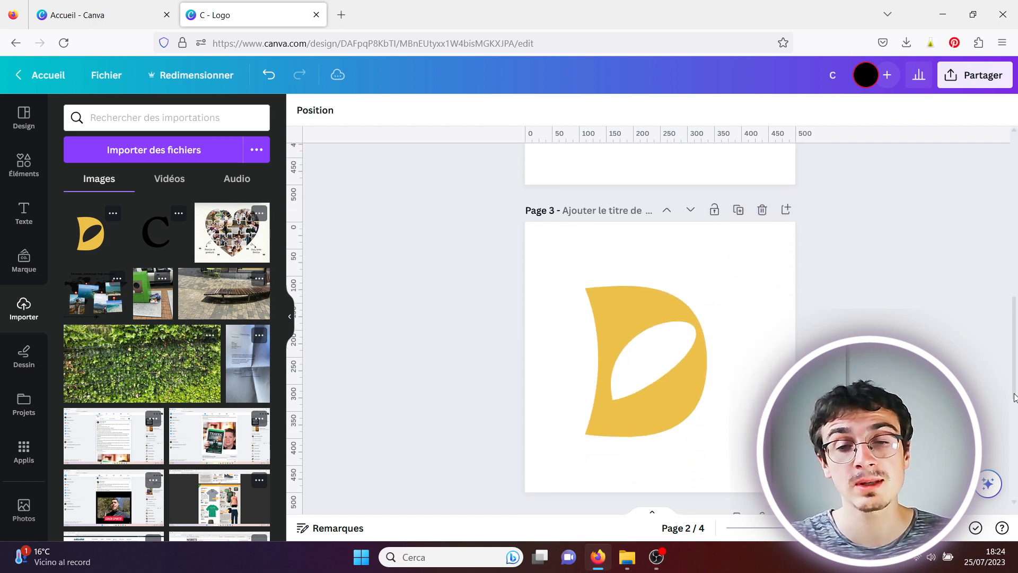
left_click(677, 398)
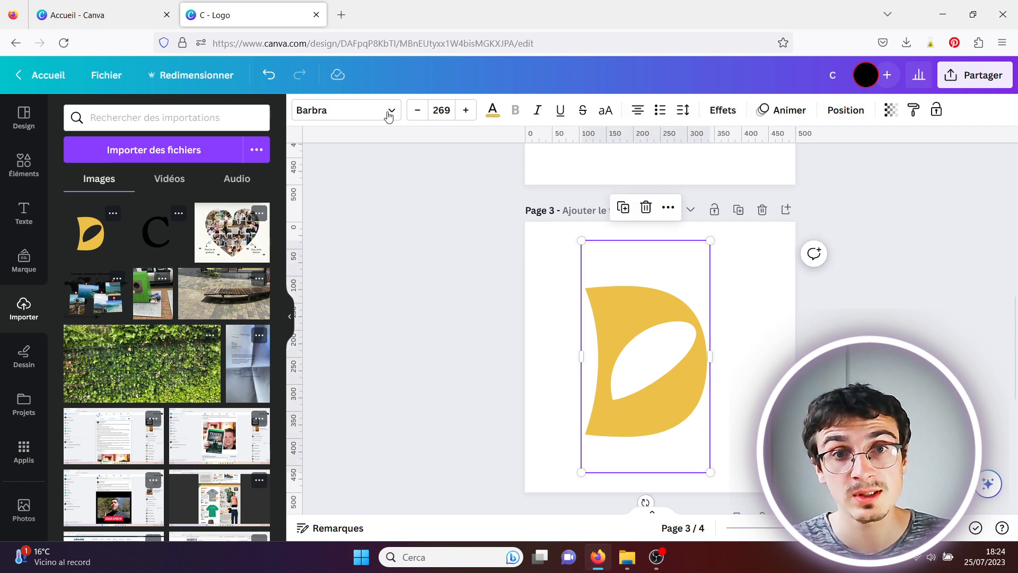
left_click(826, 313)
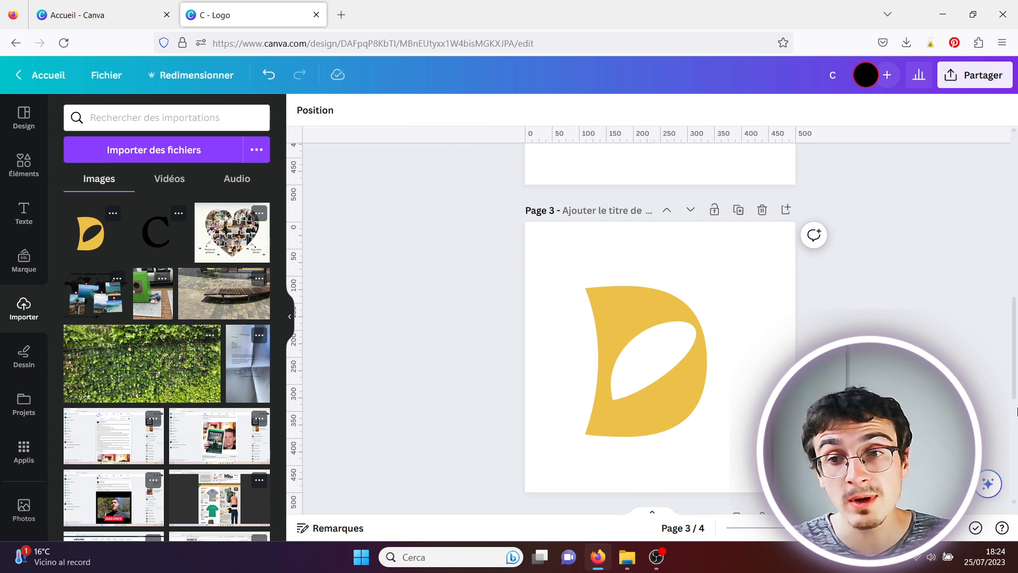
left_click_drag(1016, 364, 1017, 286)
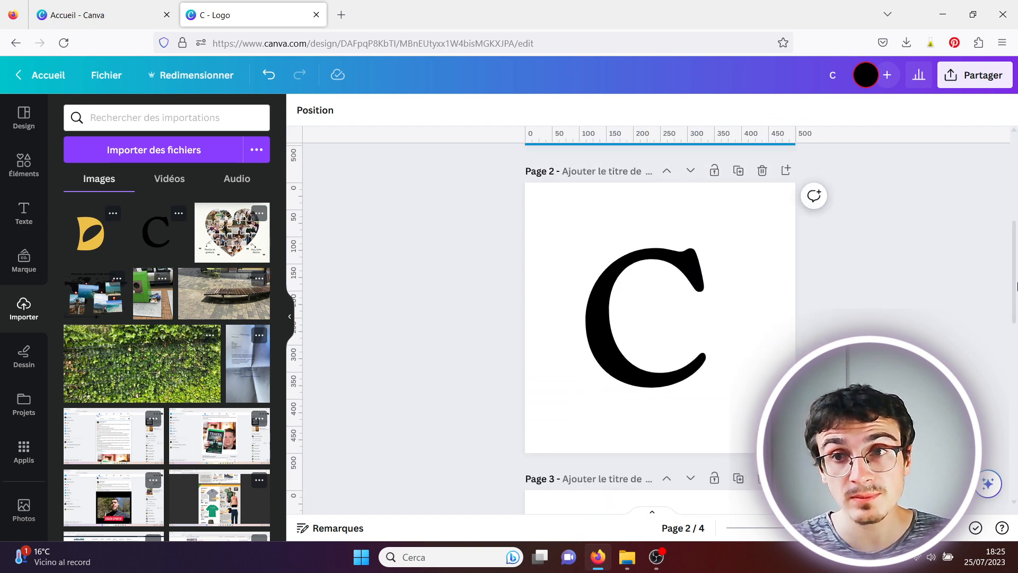
Download only pages 2 and 3 of the design as PNG files with a transparent background
left_click(981, 87)
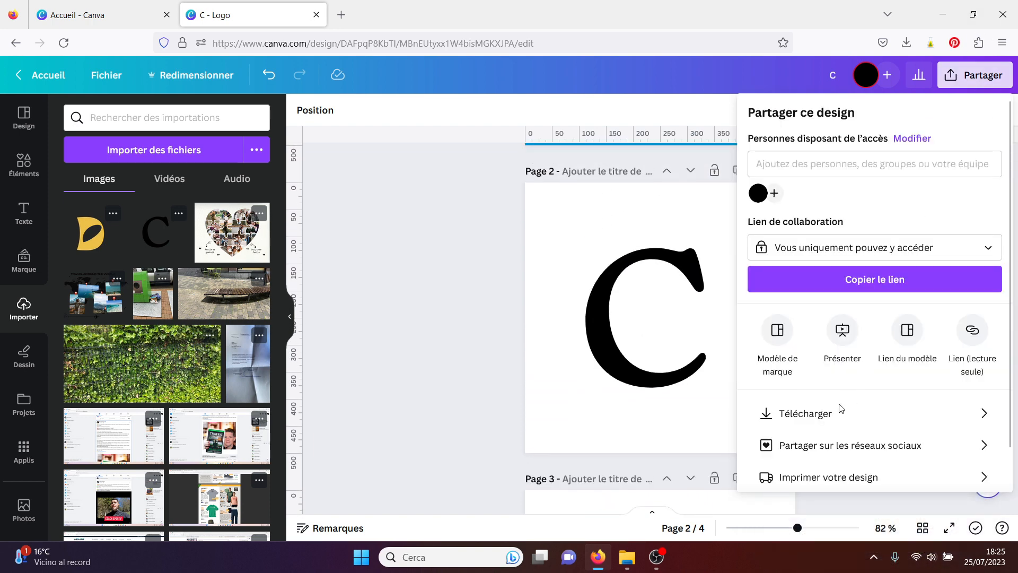
left_click(827, 419)
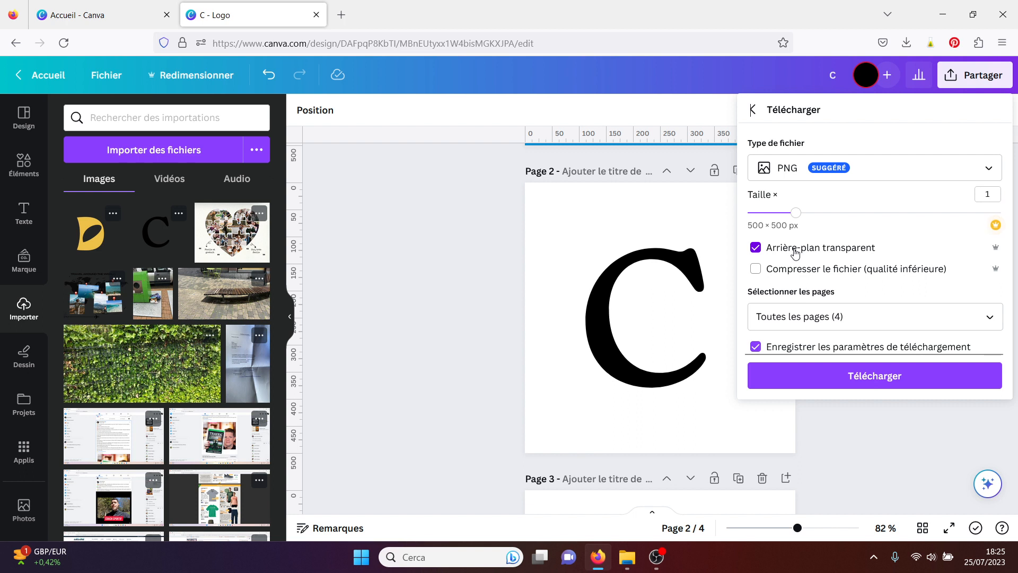
left_click(989, 322)
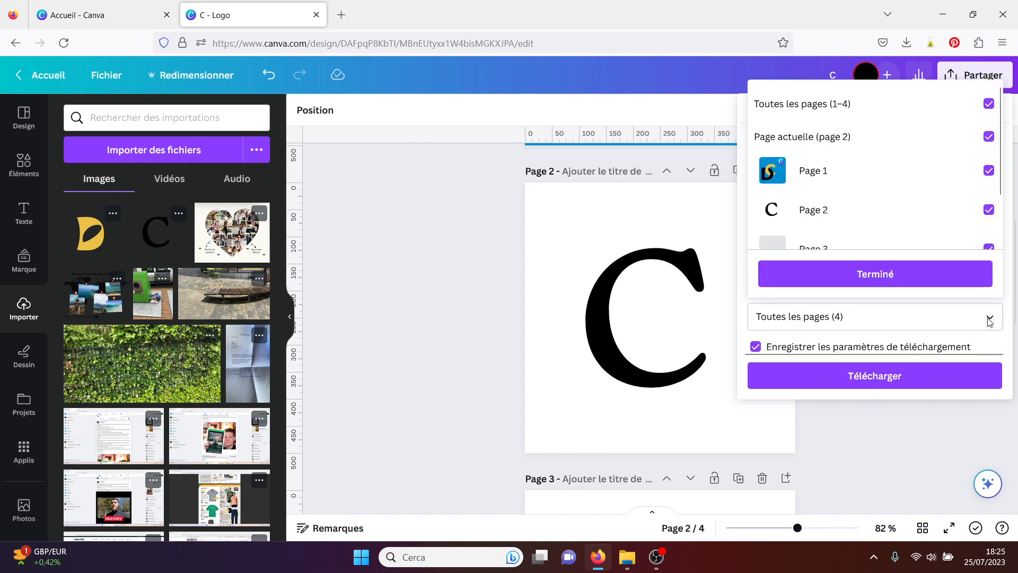
left_click(990, 114)
scroll(996, 162, "down", 2)
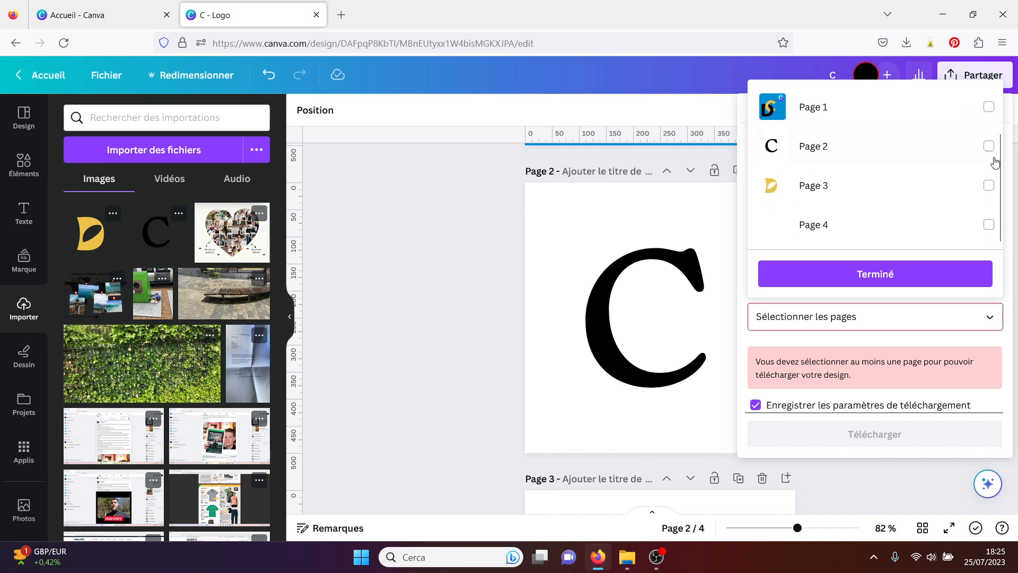
left_click(989, 147)
left_click(989, 186)
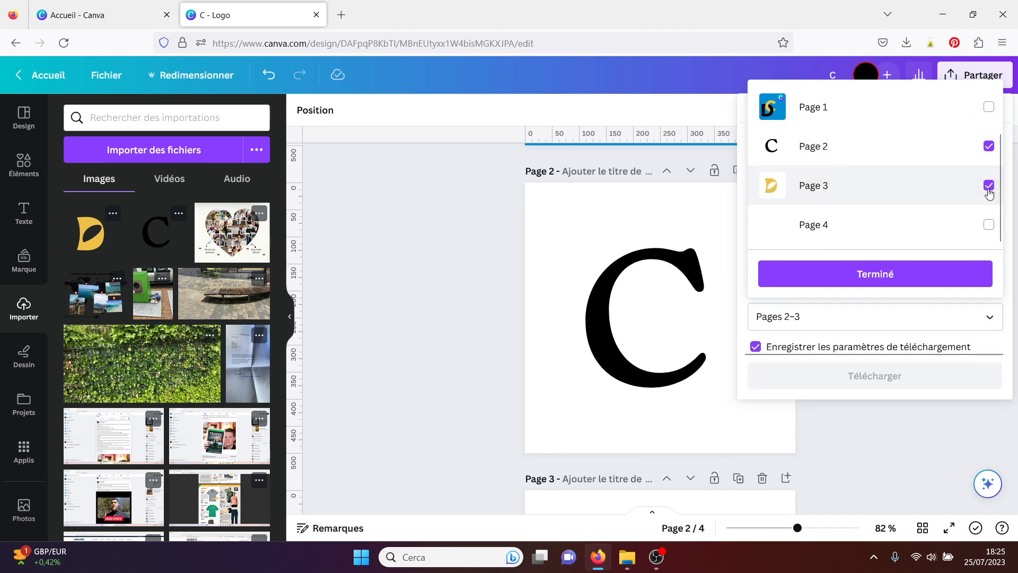
left_click(876, 275)
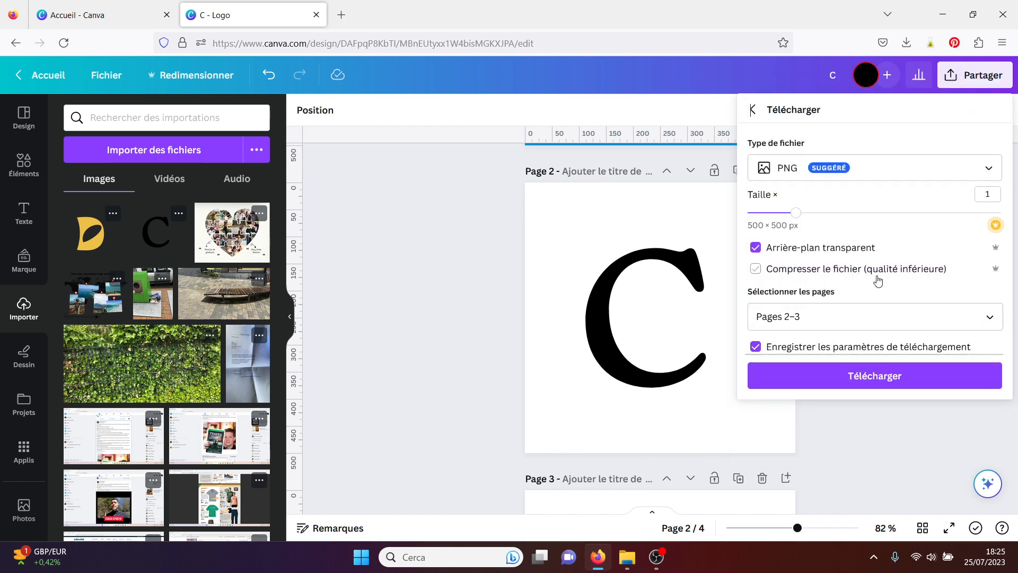
left_click(863, 376)
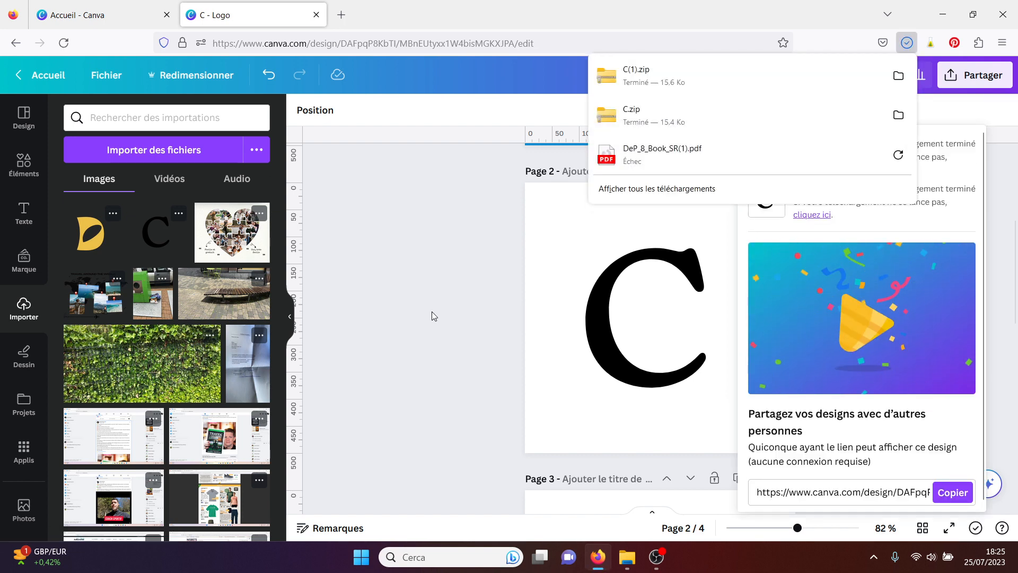
Open the downloaded C(1).zip archive in File Explorer and extract all its files to the suggested folder
left_click(673, 81)
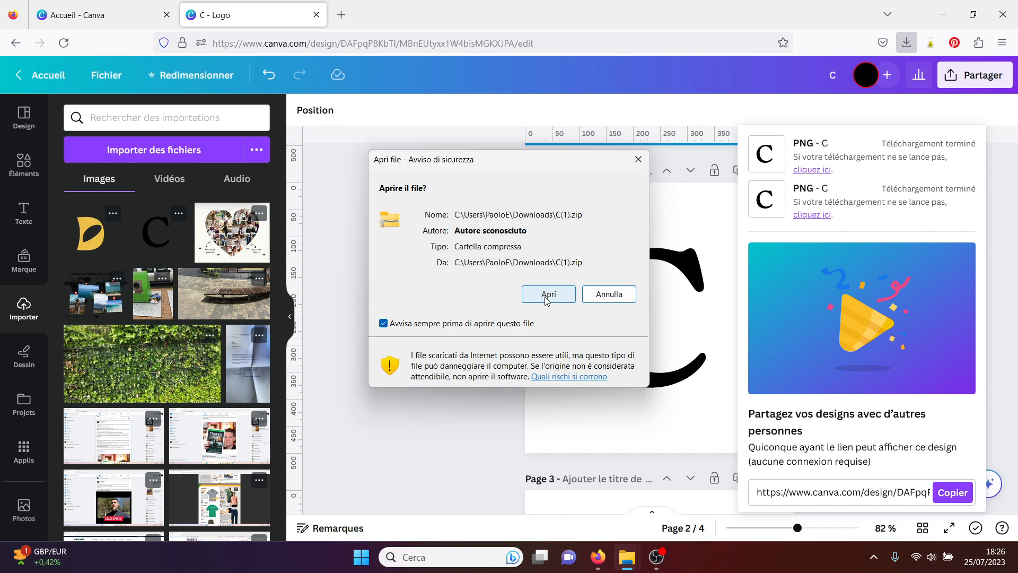
left_click(554, 293)
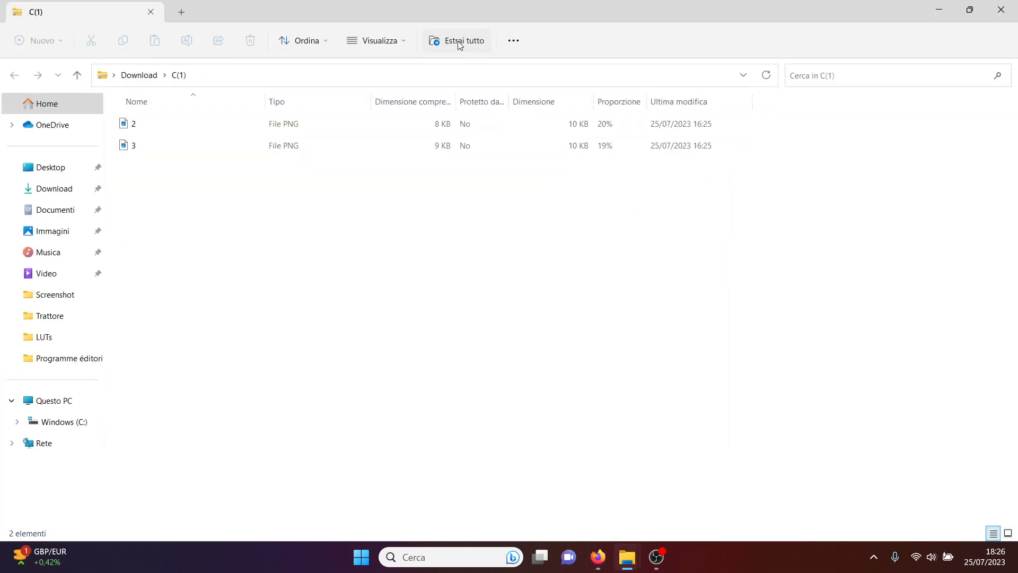
left_click(458, 42)
left_click(615, 411)
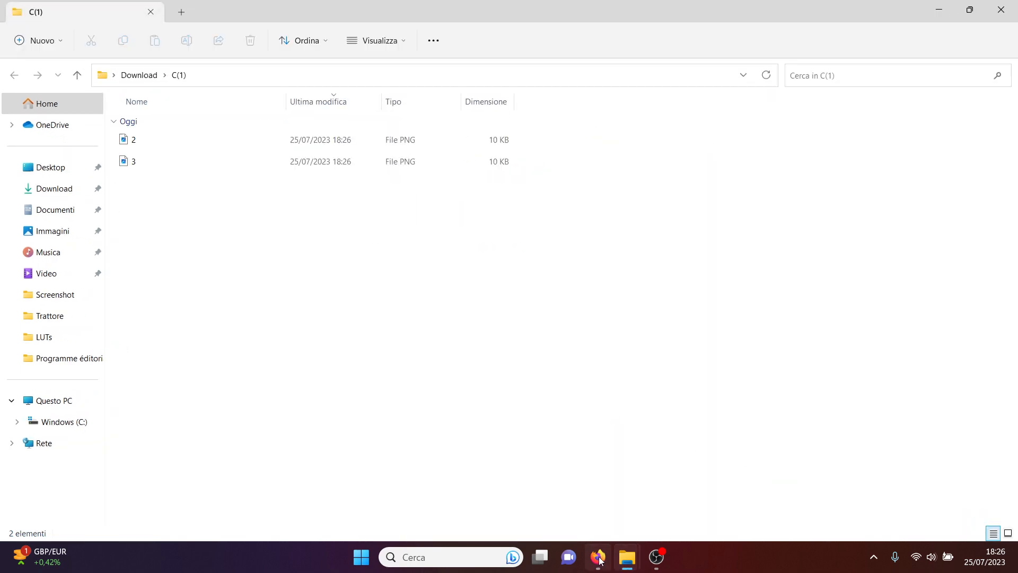
Switch back to the Canva design and download only page 2 as a PNG with a transparent background
mouse_move(598, 557)
left_click(599, 496)
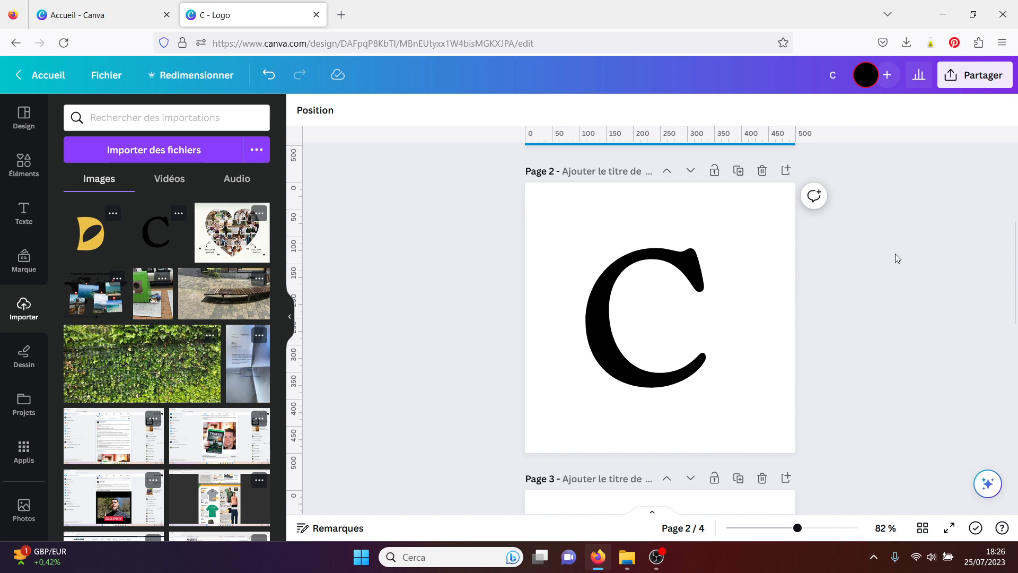
left_click(974, 78)
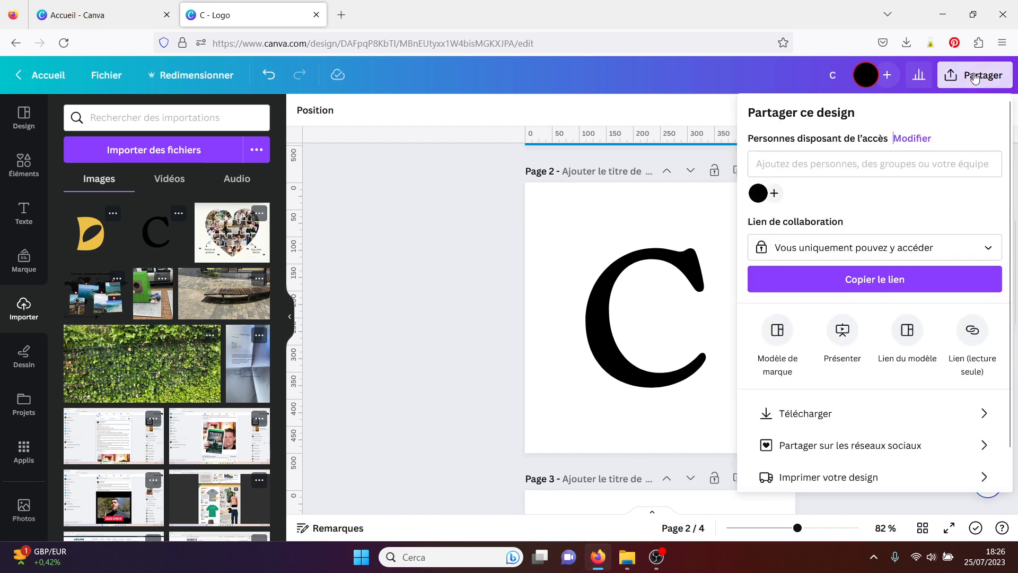
left_click(803, 417)
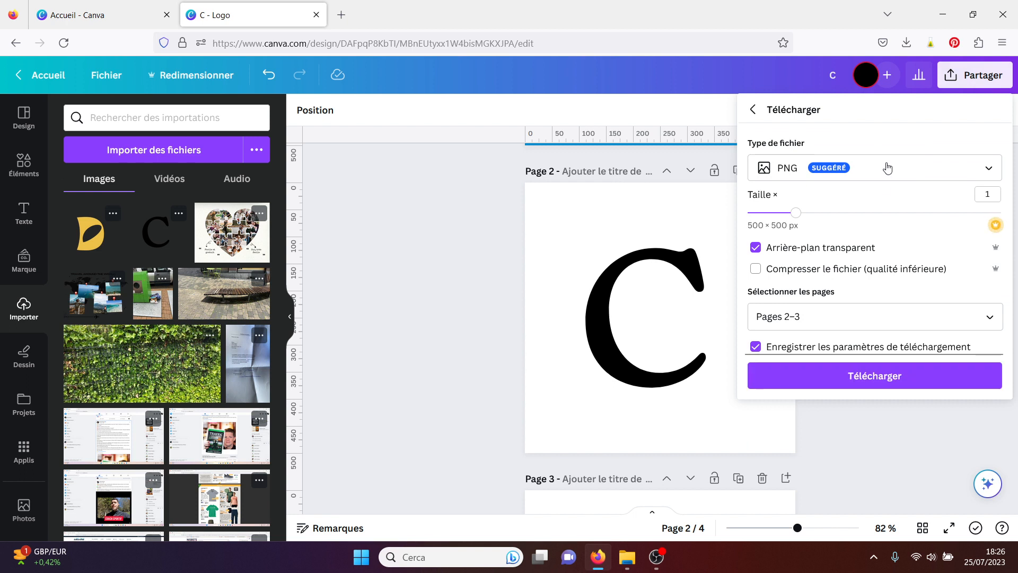
left_click(984, 321)
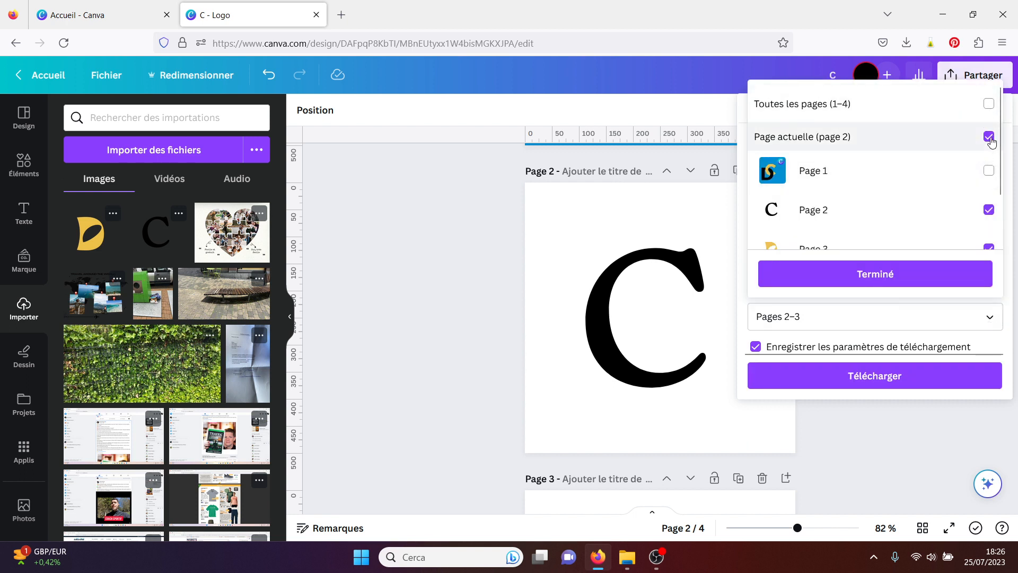
left_click(989, 137)
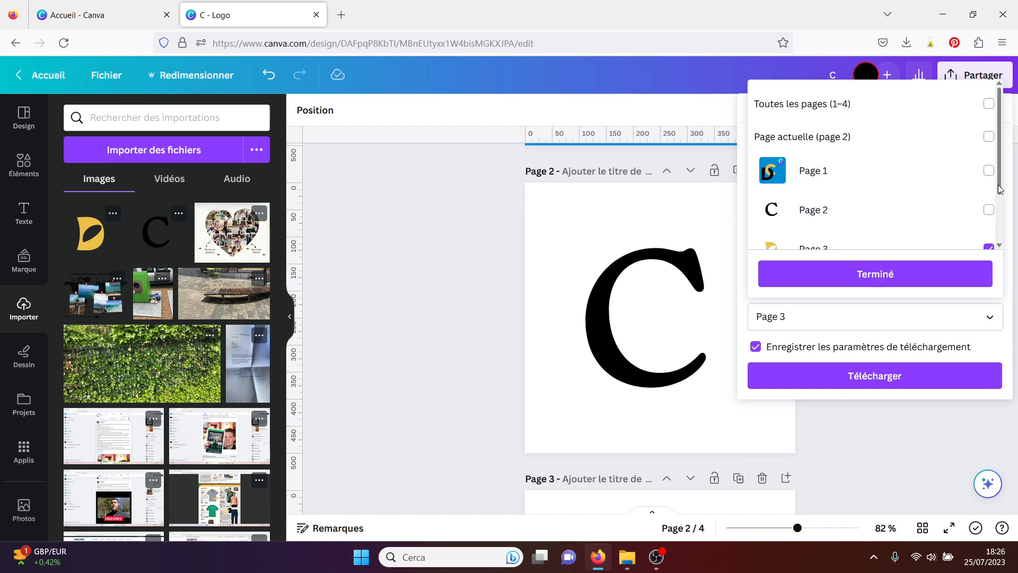
scroll(999, 189, "down", 2)
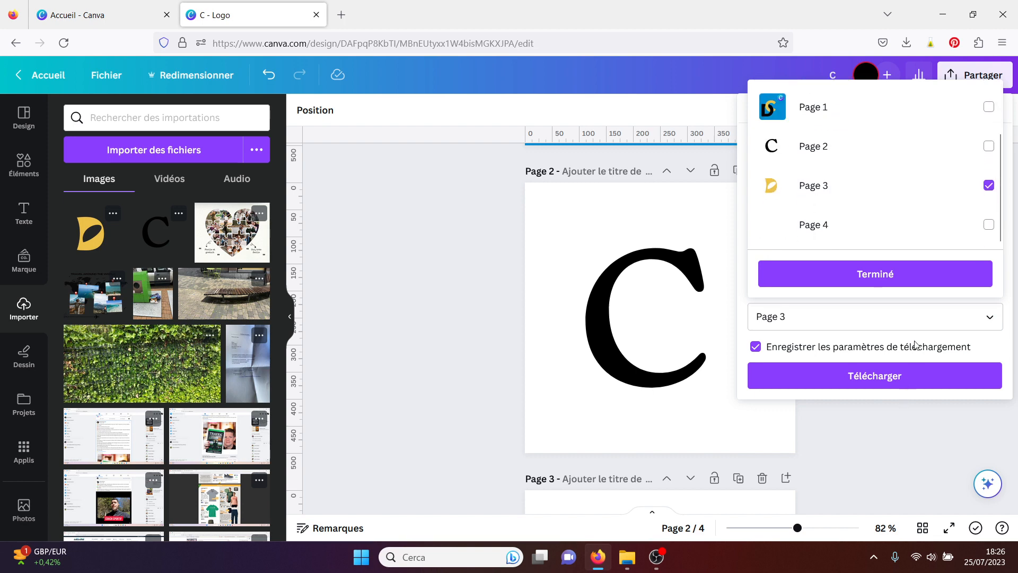
left_click(988, 186)
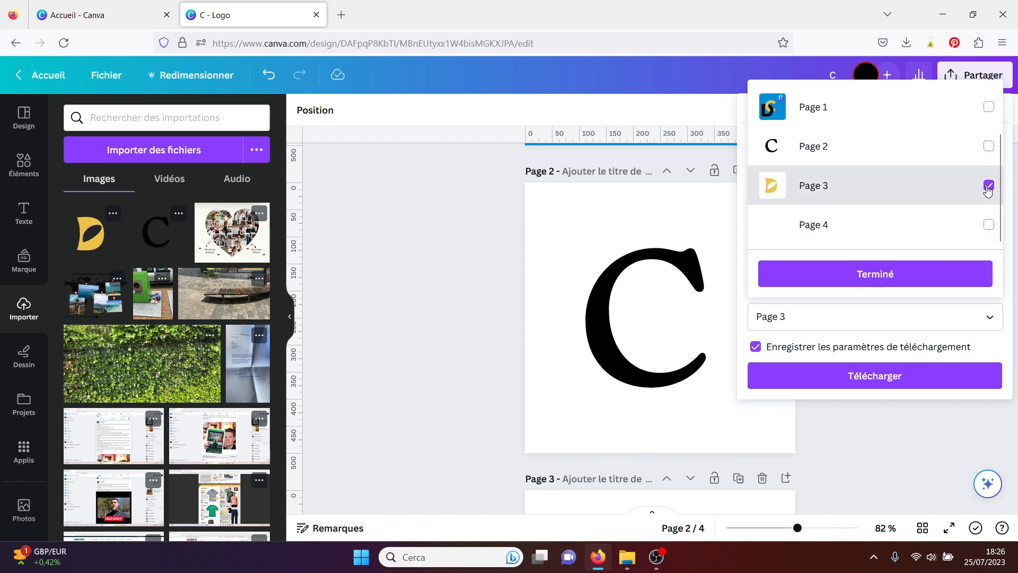
left_click(988, 146)
left_click(888, 274)
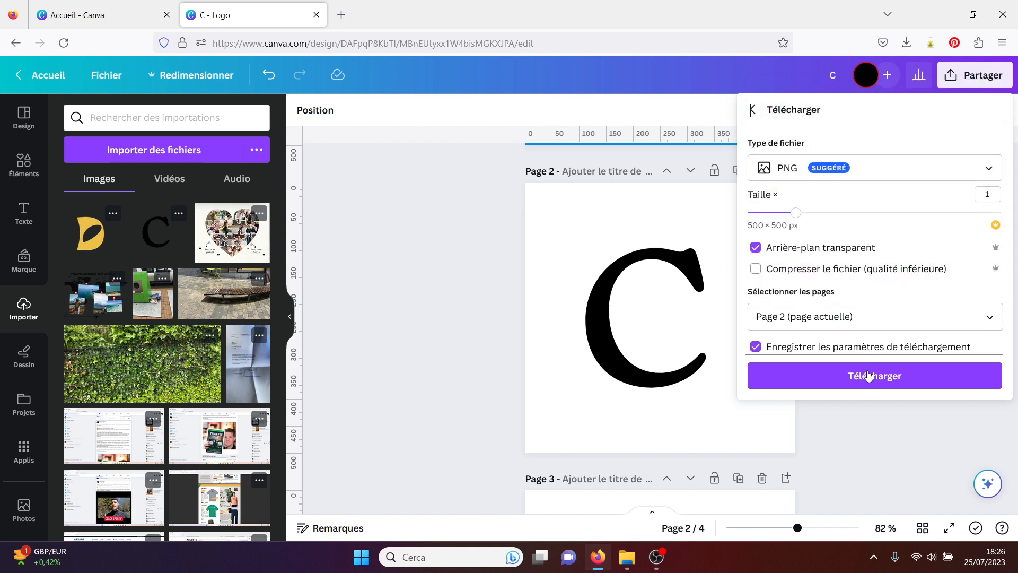
left_click(865, 376)
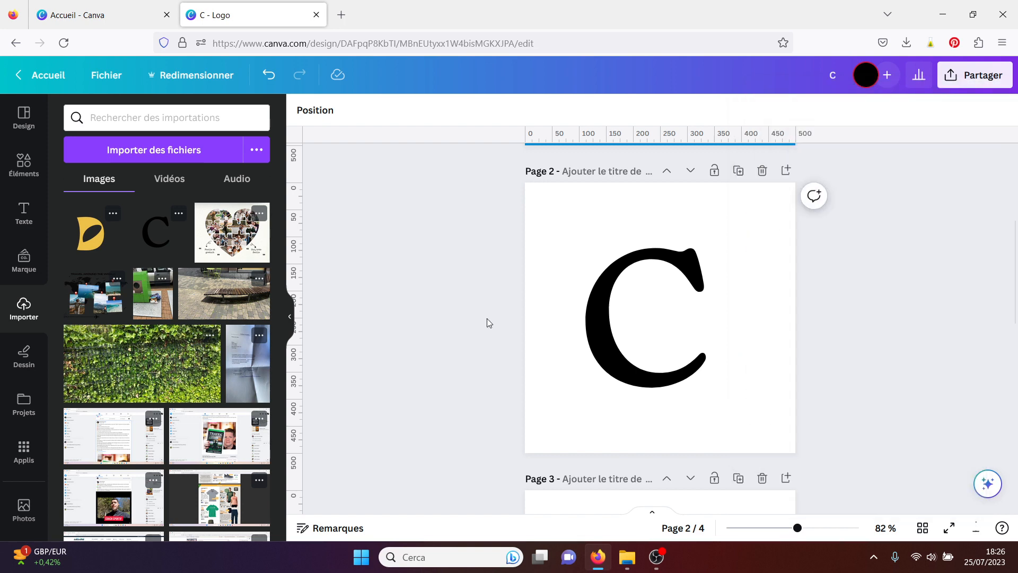
Go to the blank page 4 and upload the PNG files 2 and 3 from the Download > C folder
left_click(497, 301)
left_click_drag(1015, 255, 1016, 439)
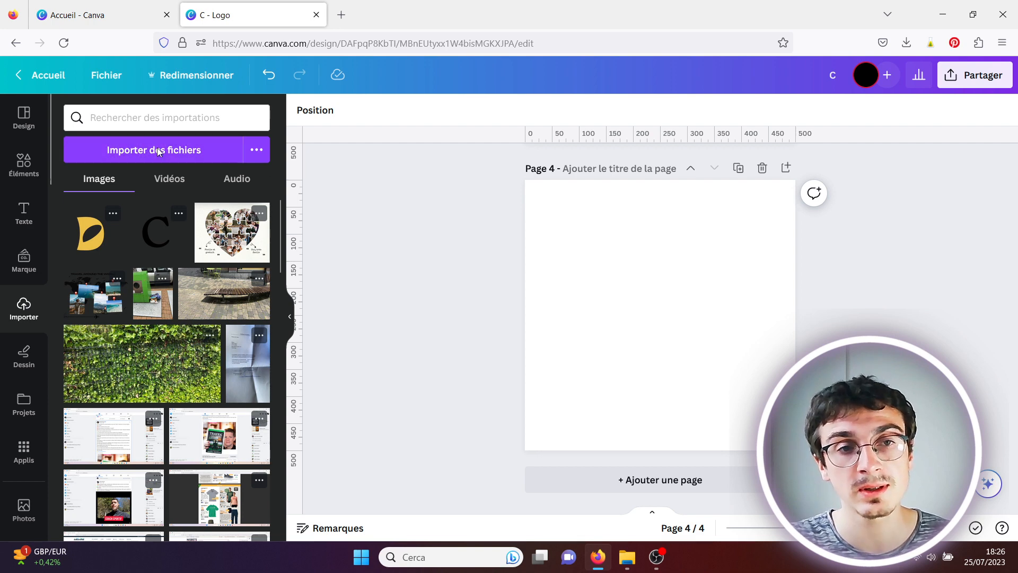
left_click(157, 150)
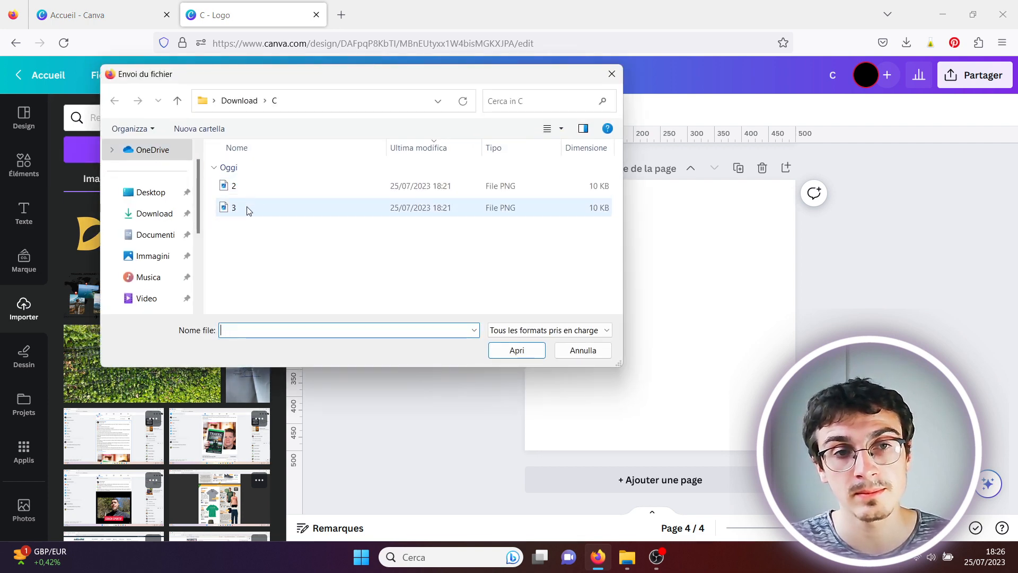
left_click_drag(243, 220, 246, 181)
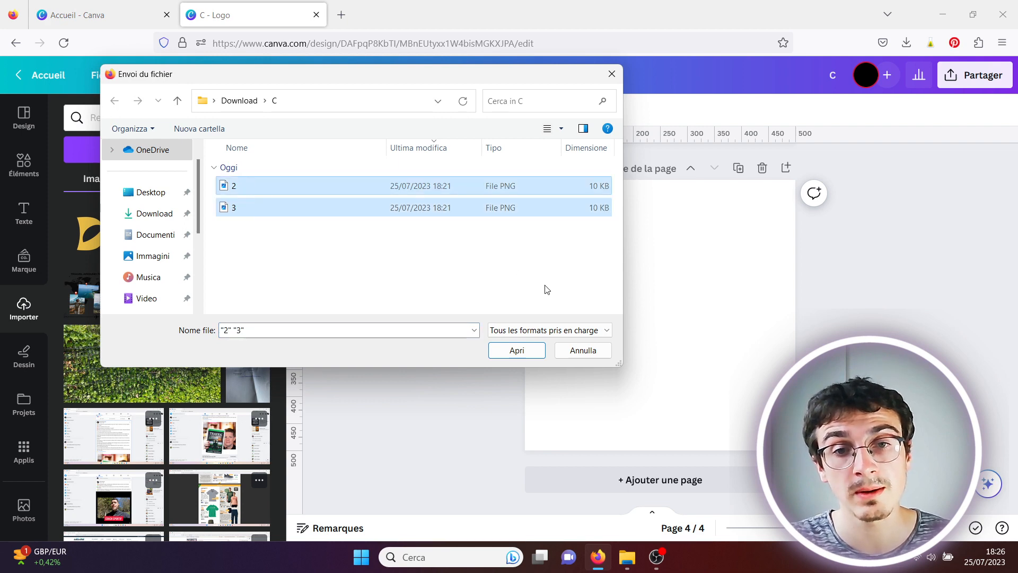
left_click(517, 350)
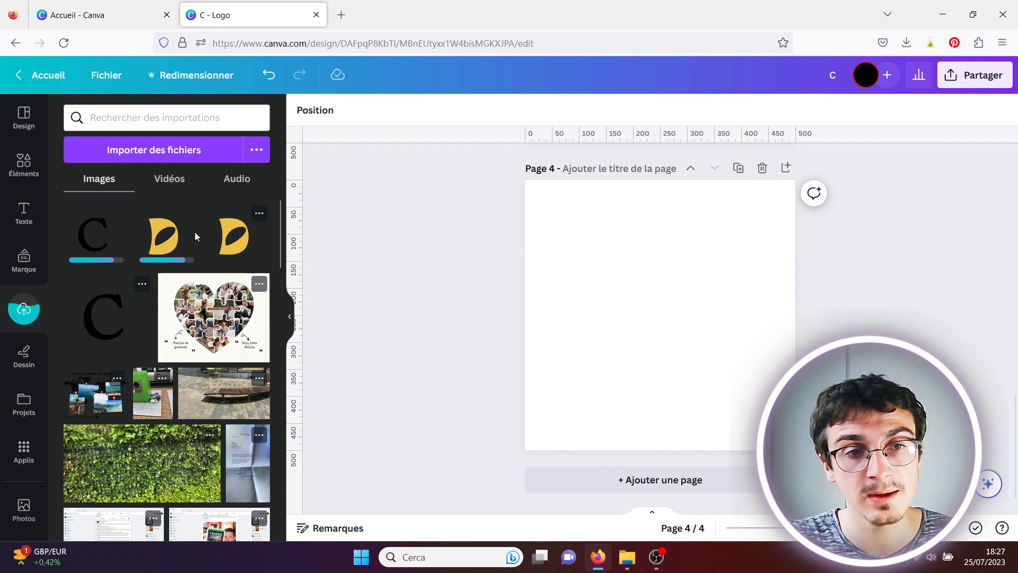
Place the newly uploaded D image on page 4 and enlarge it
left_click(159, 239)
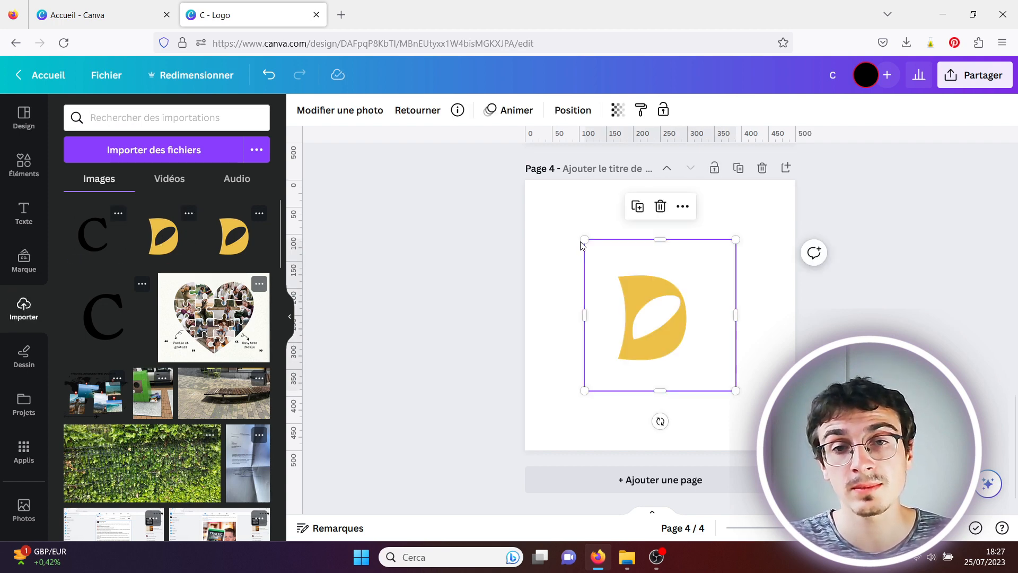
left_click_drag(584, 239, 613, 276)
Add the newly uploaded C image to page 4, enlarge it and overlap it with the upper-left part of the D
left_click(95, 230)
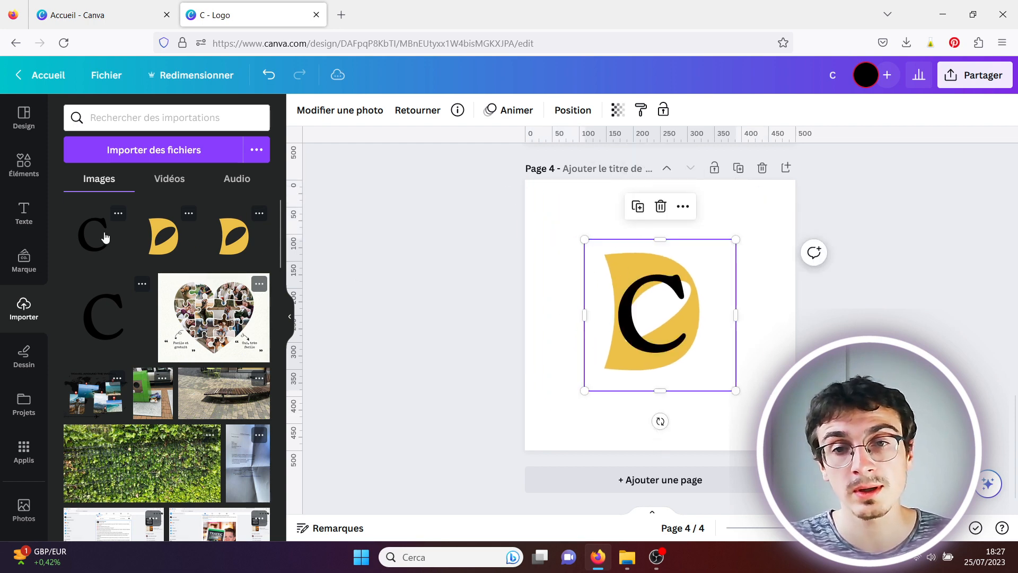
left_click_drag(669, 275, 639, 309)
left_click_drag(557, 269, 492, 237)
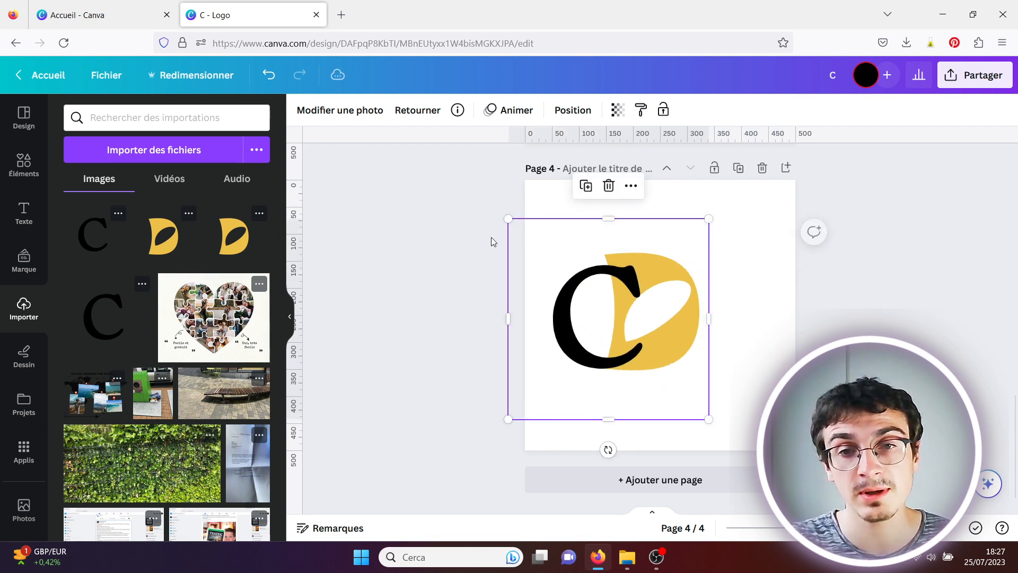
left_click_drag(565, 300, 586, 252)
left_click(841, 324)
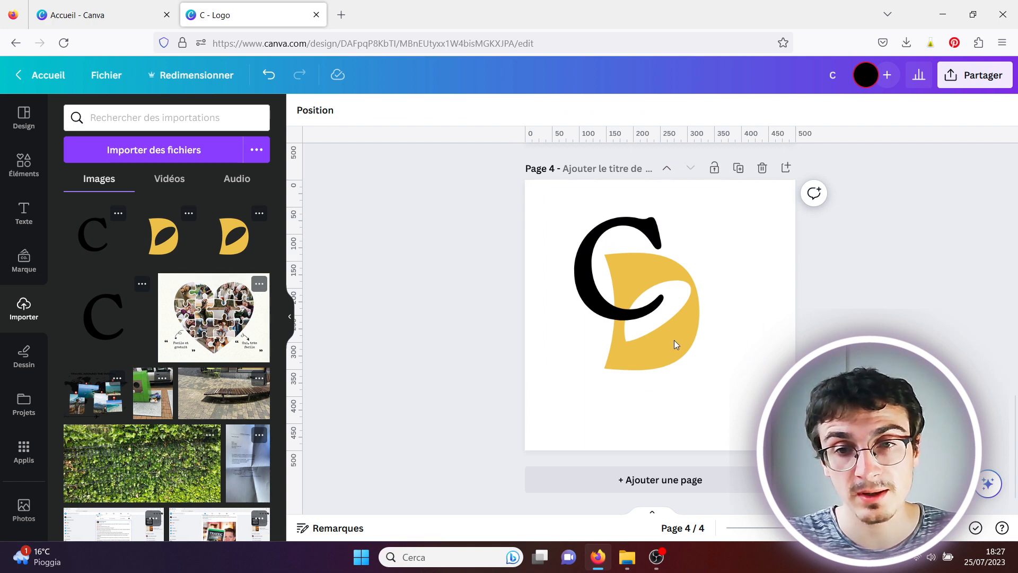
Duplicate the D on page 4 and align the copy exactly over the original, in front of the C
left_click(662, 349)
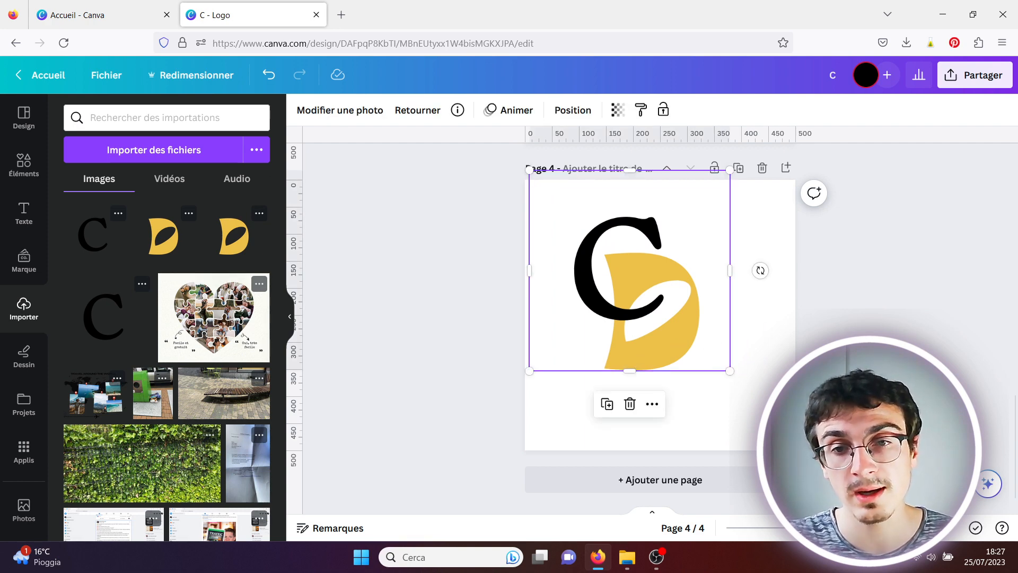
left_click(722, 359)
left_click(678, 347)
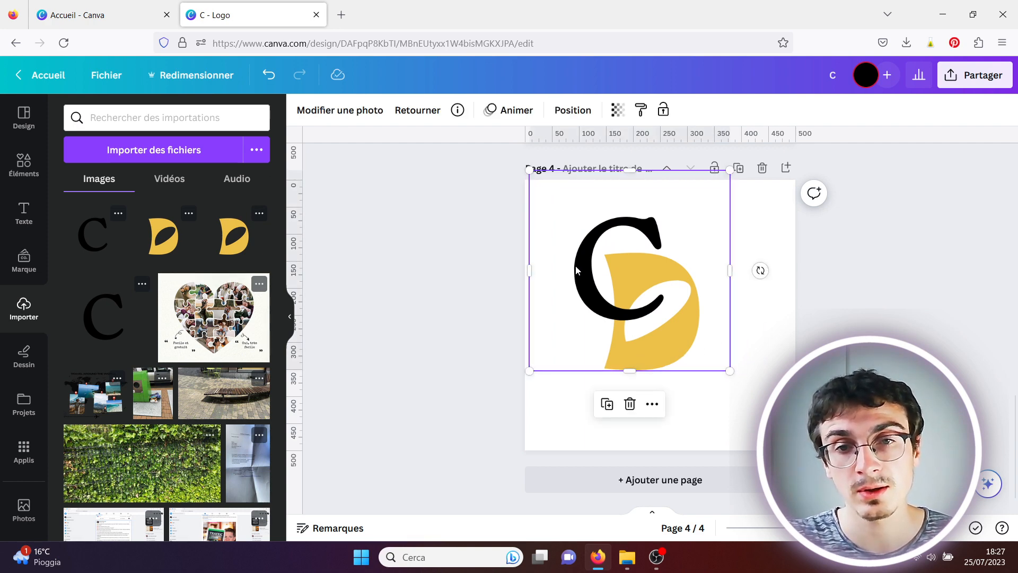
left_click(703, 304)
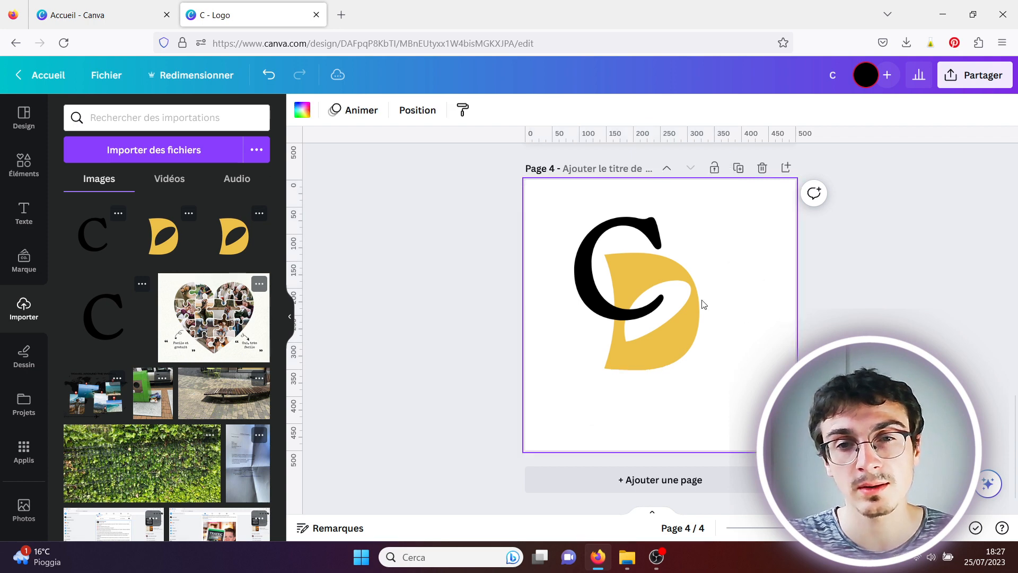
left_click(592, 280)
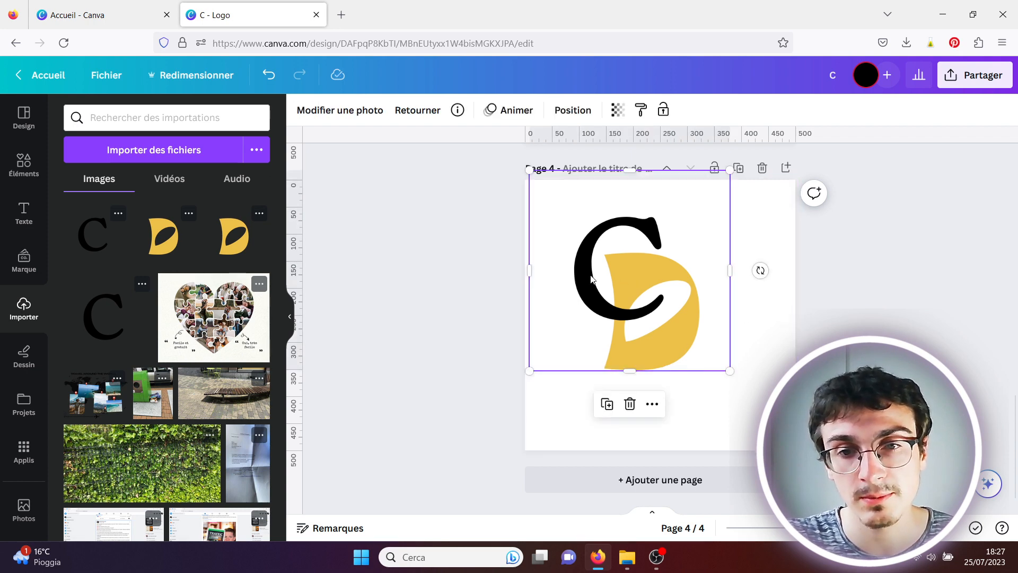
left_click(665, 346)
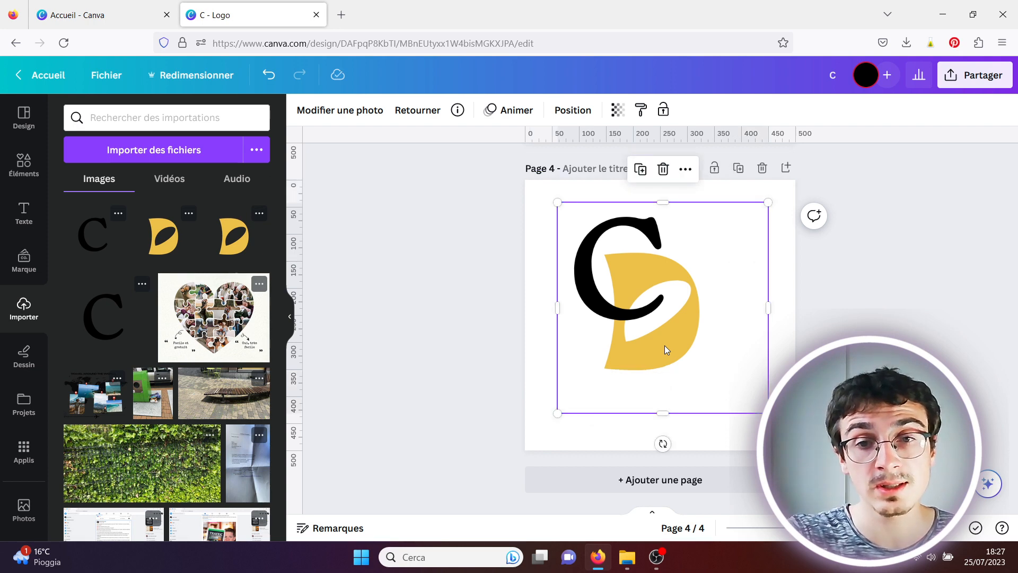
mouse_move(666, 347)
left_mouse_down()
mouse_move(780, 351)
mouse_move(657, 337)
left_mouse_up()
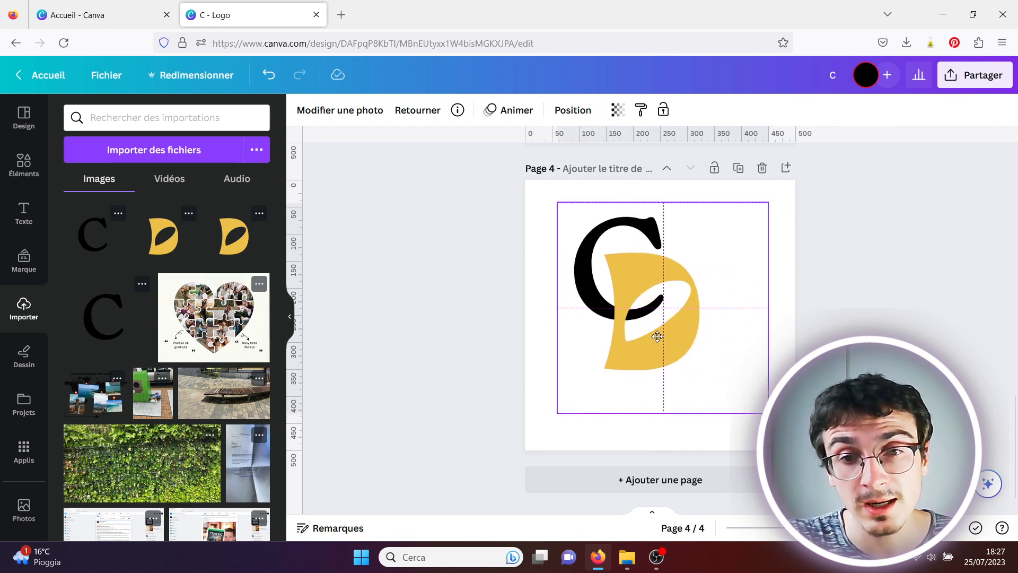
left_click_drag(657, 337, 657, 336)
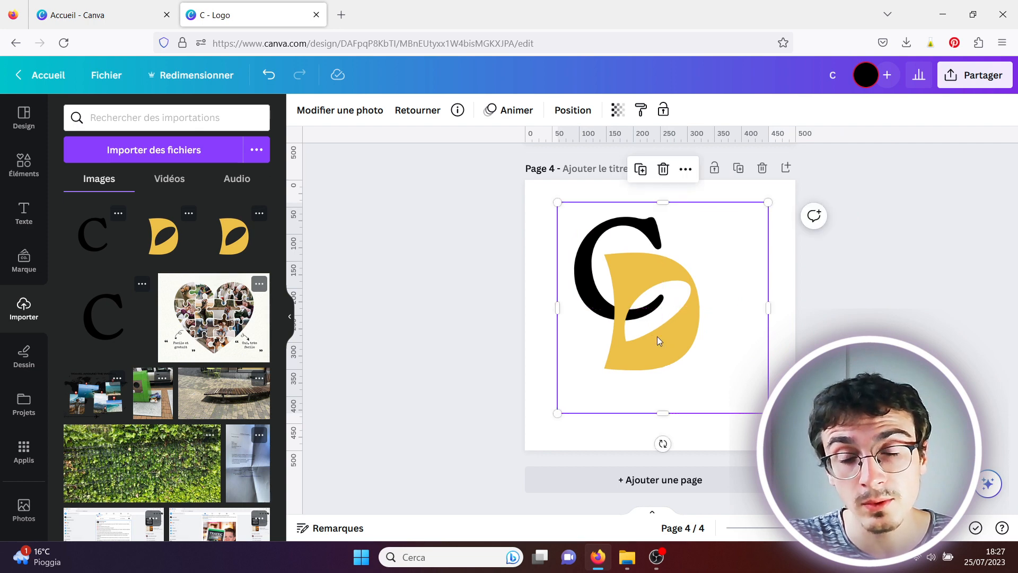
key("Escape")
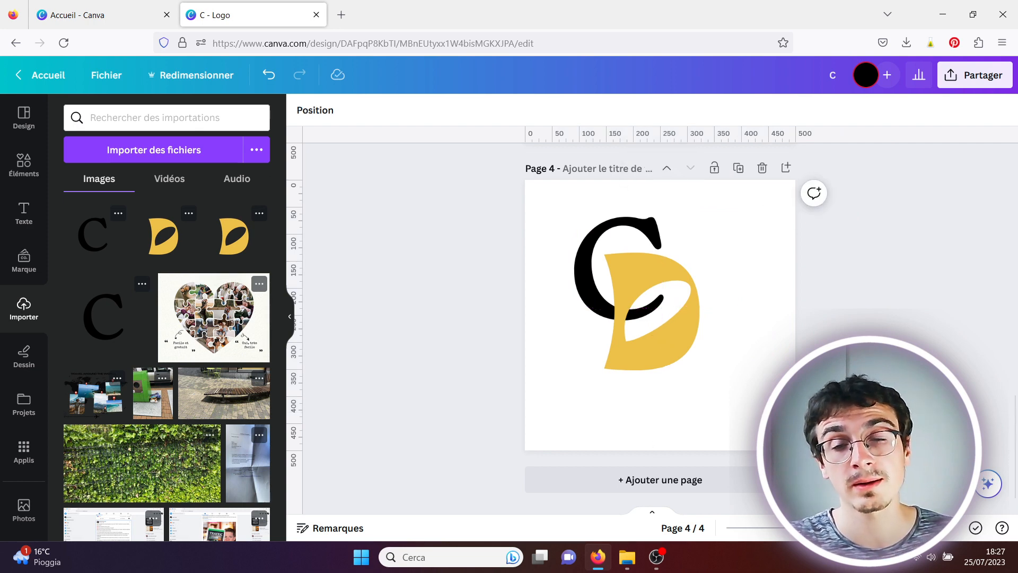
Check the layer order of page 4 by selecting the front D, the back D and the C in turn
key("alt+1")
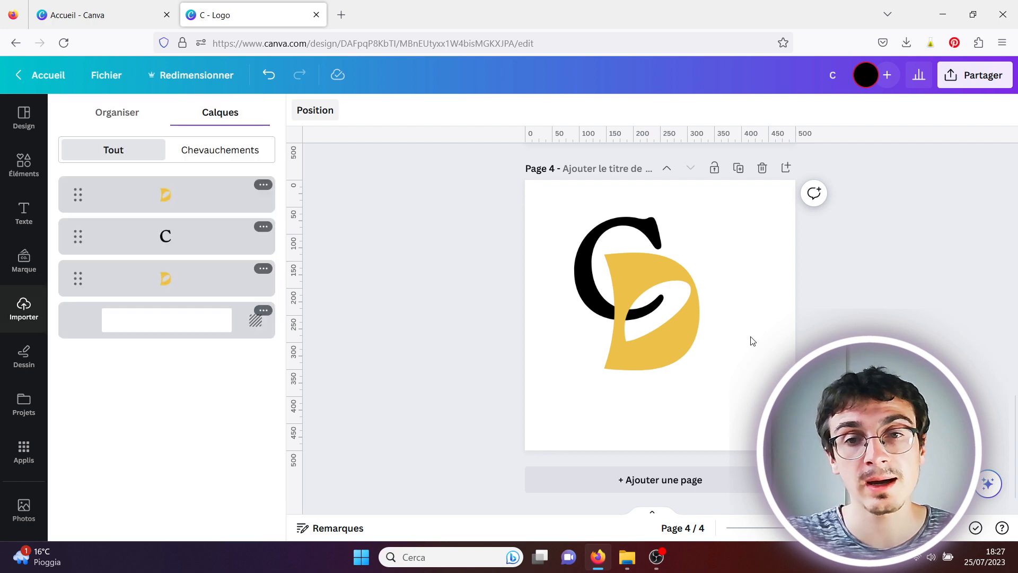
left_click(208, 194)
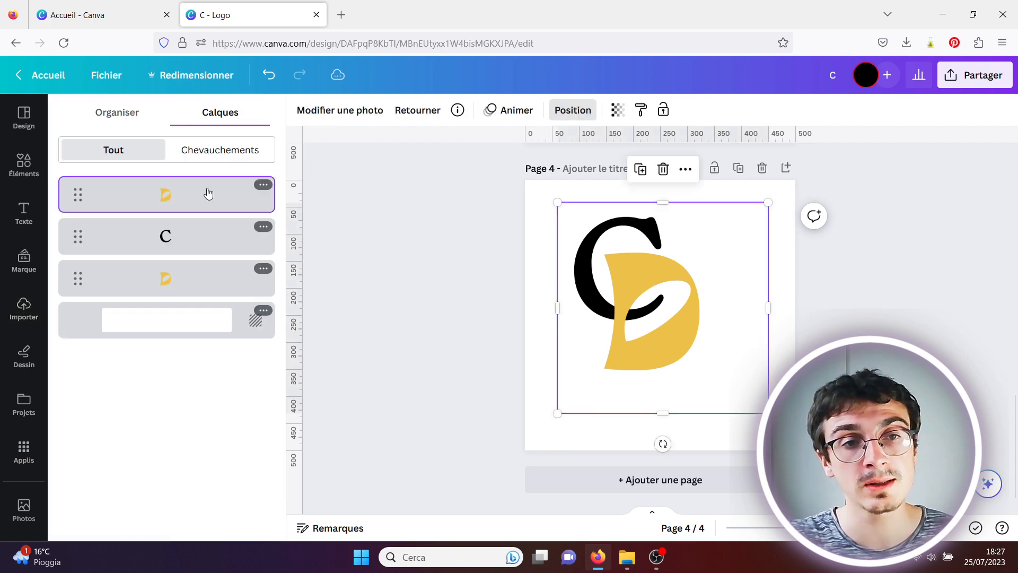
left_click(189, 277)
left_click(206, 238)
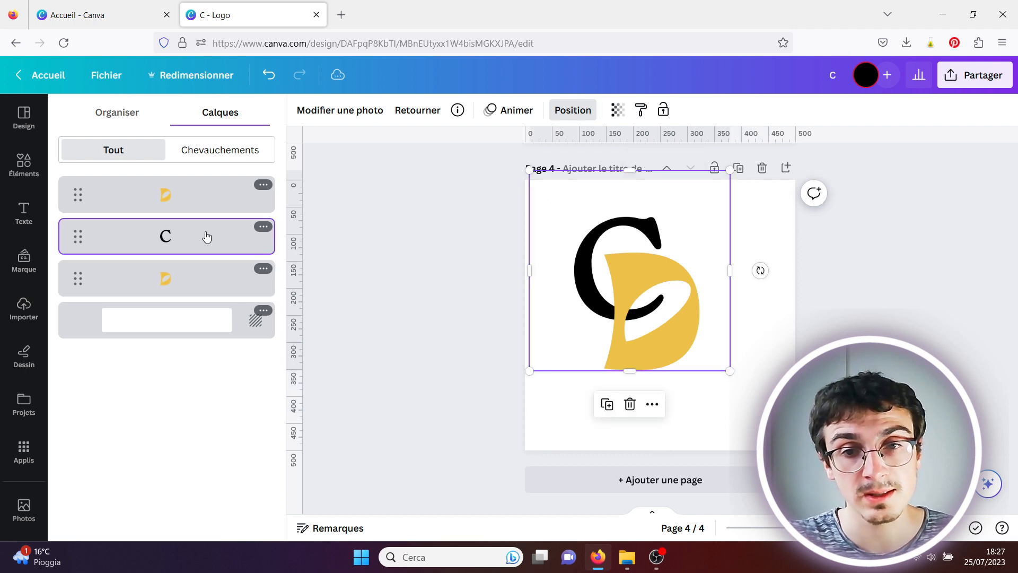
left_click(848, 333)
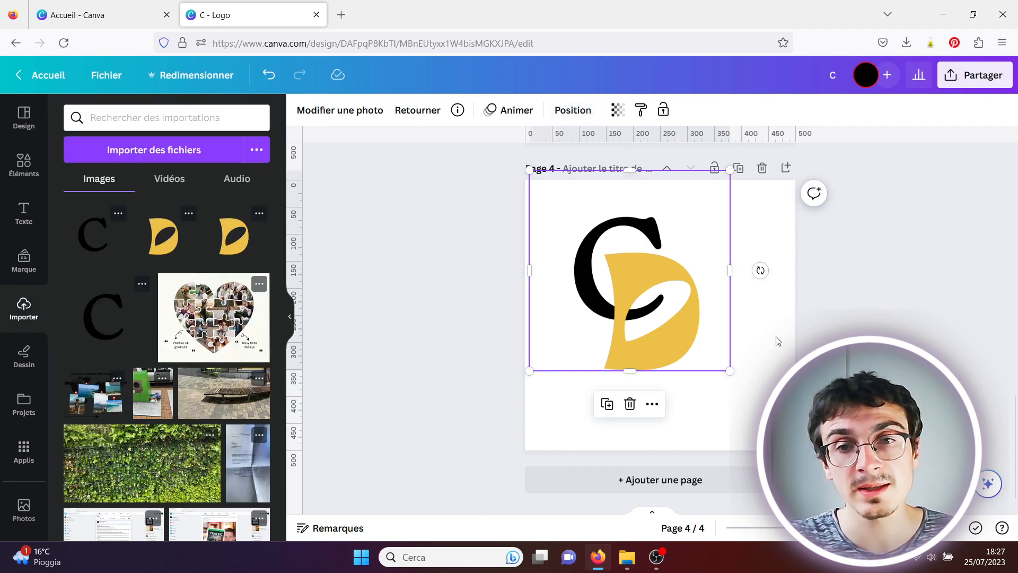
left_click(771, 297)
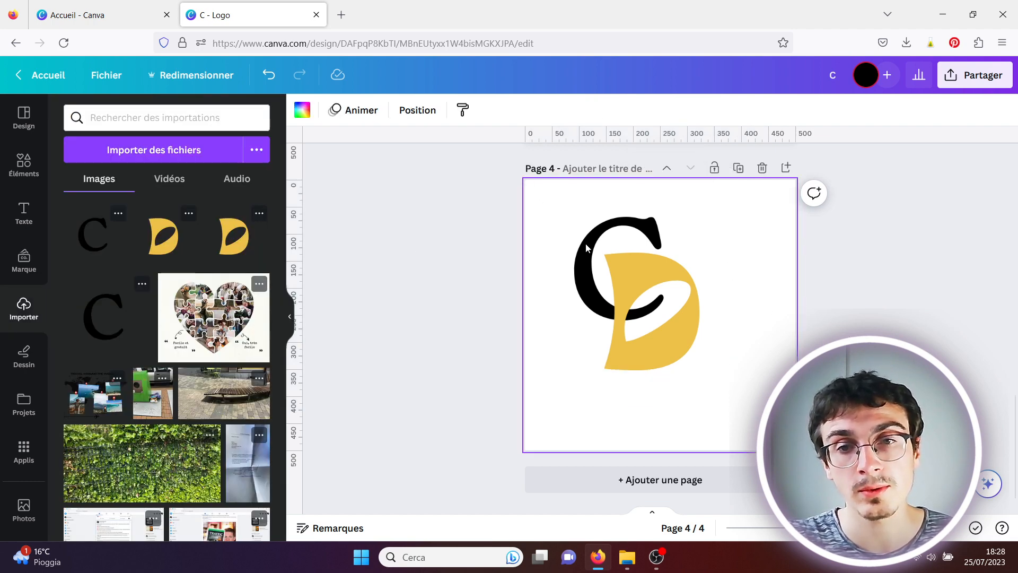
Shift the front copy of the D slightly to the left over the C
mouse_move(586, 244)
left_mouse_down()
mouse_move(631, 299)
mouse_move(667, 231)
mouse_move(677, 234)
mouse_move(588, 239)
mouse_move(587, 249)
left_mouse_up()
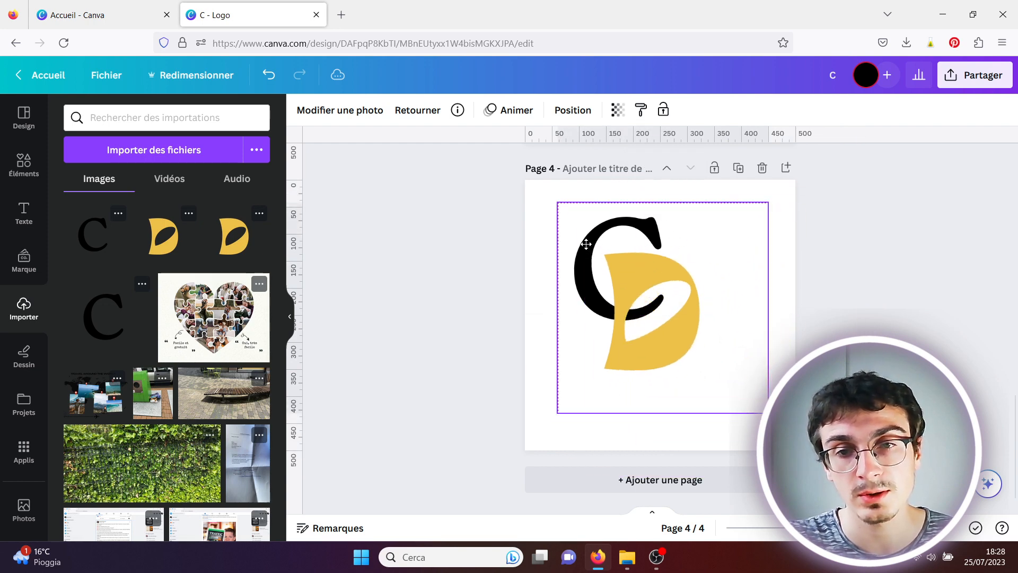
left_click(539, 256)
left_click(582, 246)
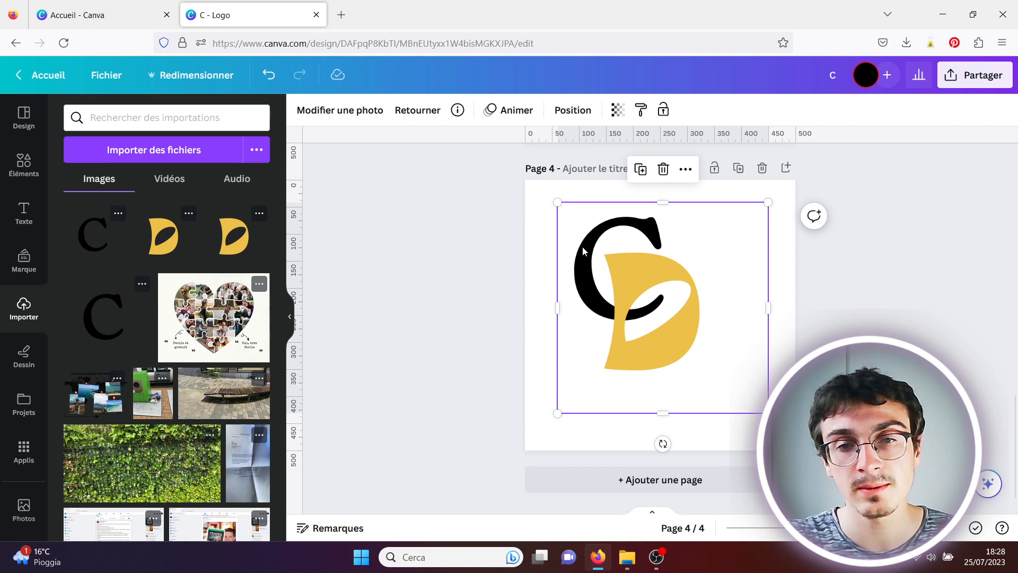
mouse_move(582, 246)
left_mouse_down()
mouse_move(581, 256)
mouse_move(579, 247)
left_mouse_up()
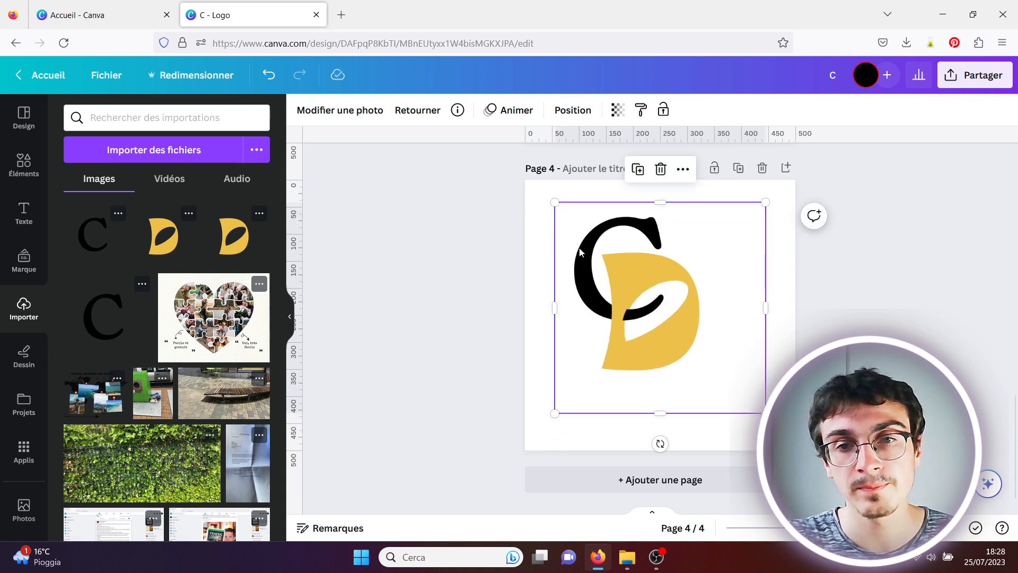
Move the C down and to the right so that it overlaps the lower-right part of the D from behind
left_click(612, 228)
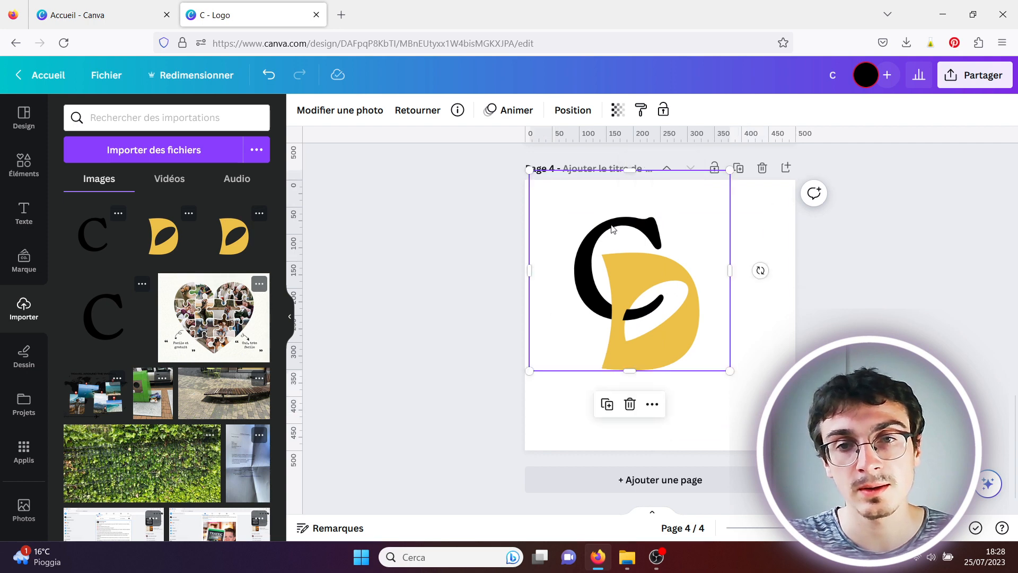
left_click_drag(612, 228, 668, 300)
left_click(867, 320)
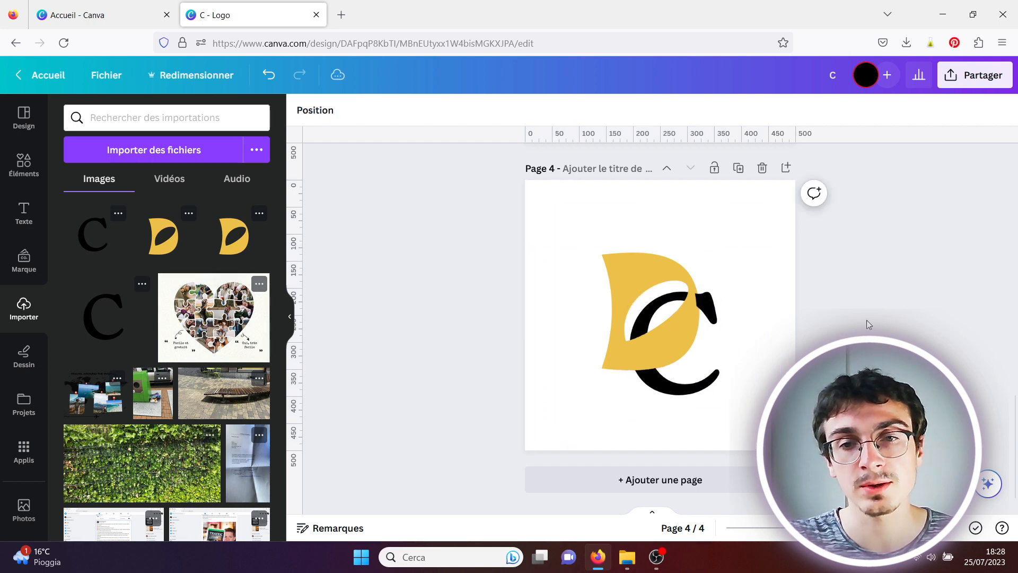
Crop the front D from below to its upper part so the C shows over the lower curve, and realign it with the back D
left_click(654, 354)
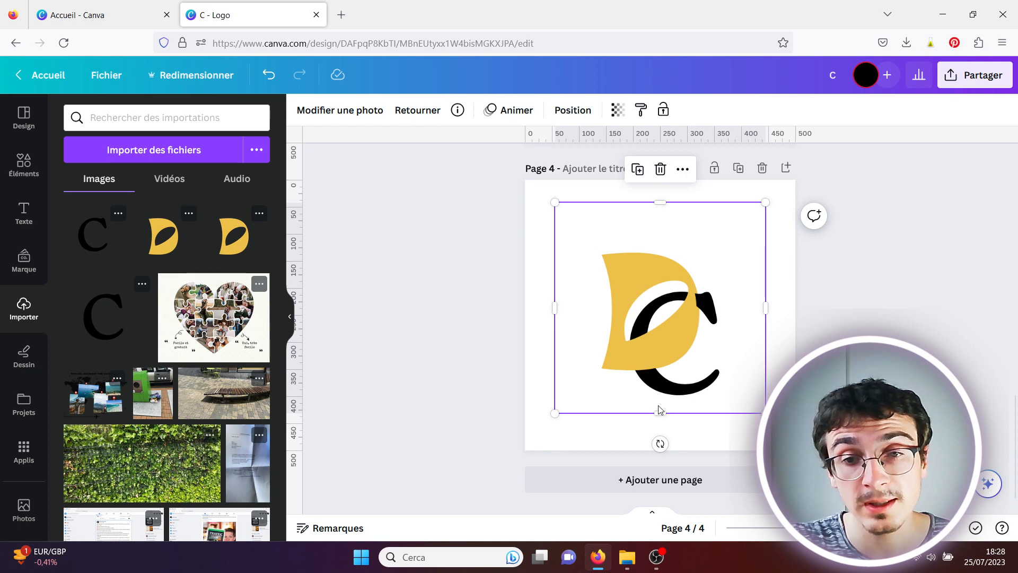
left_click_drag(659, 411, 668, 326)
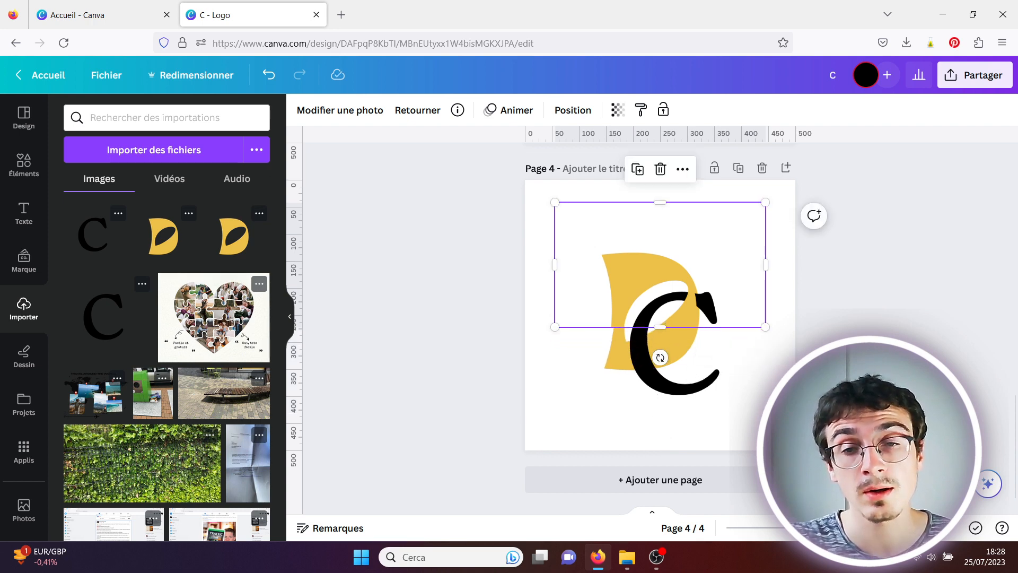
left_click(484, 329)
left_click(632, 287)
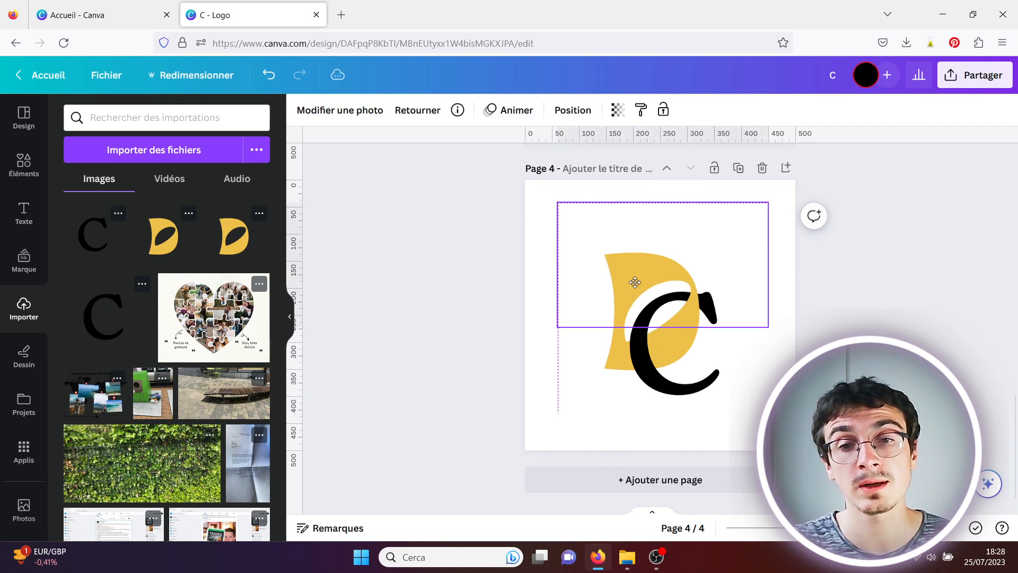
left_click(852, 332)
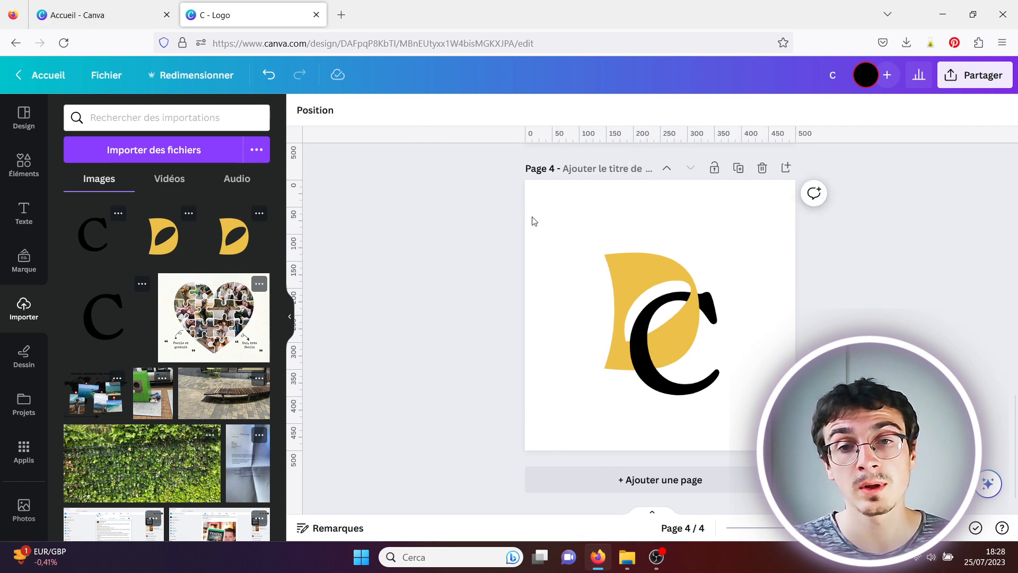
Inspect the layer order of page 4 by selecting the back D, the C and the cropped front D in the layer list
left_click_drag(531, 217, 798, 449)
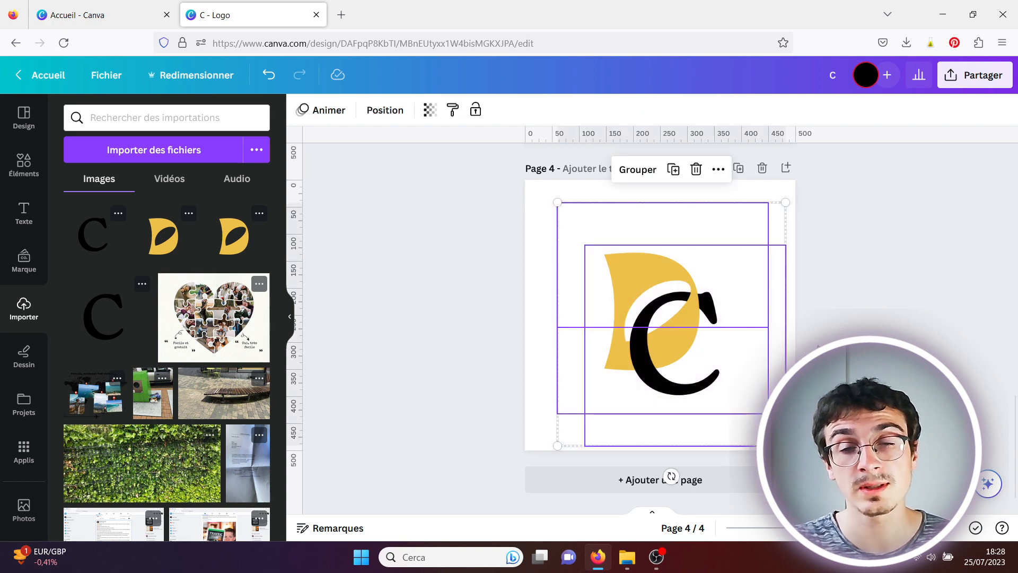
left_click(883, 323)
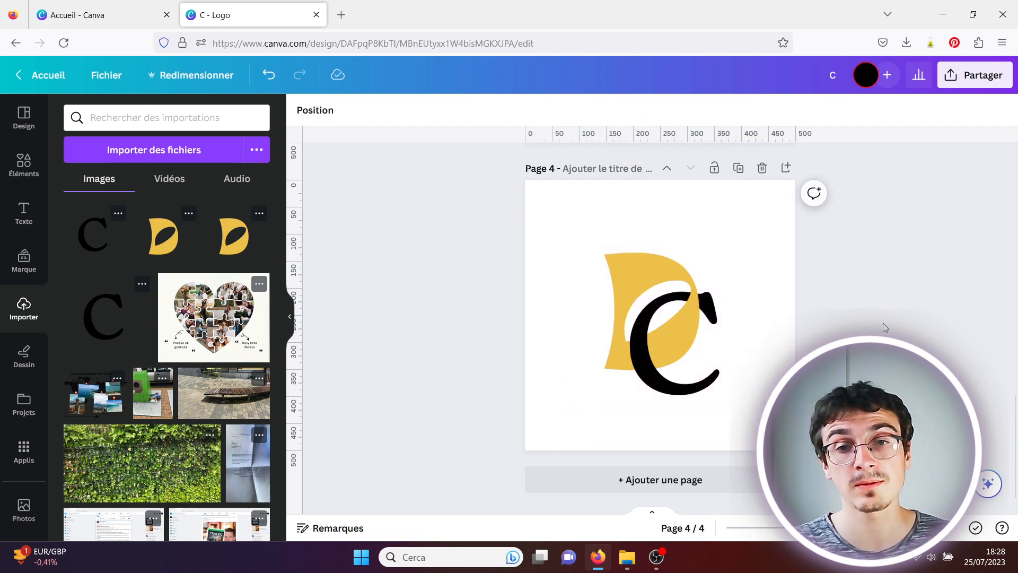
key("alt+1")
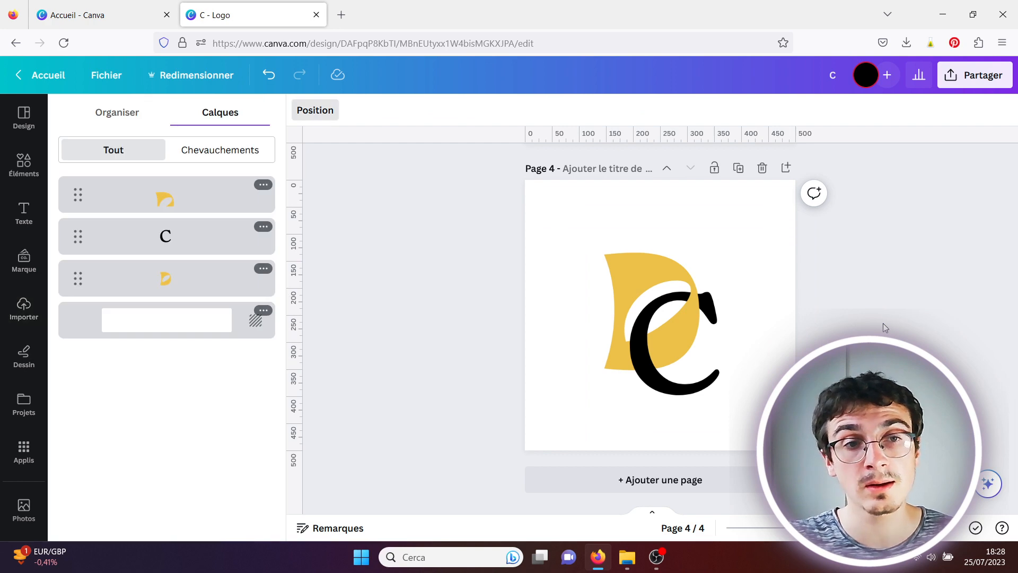
left_click(212, 286)
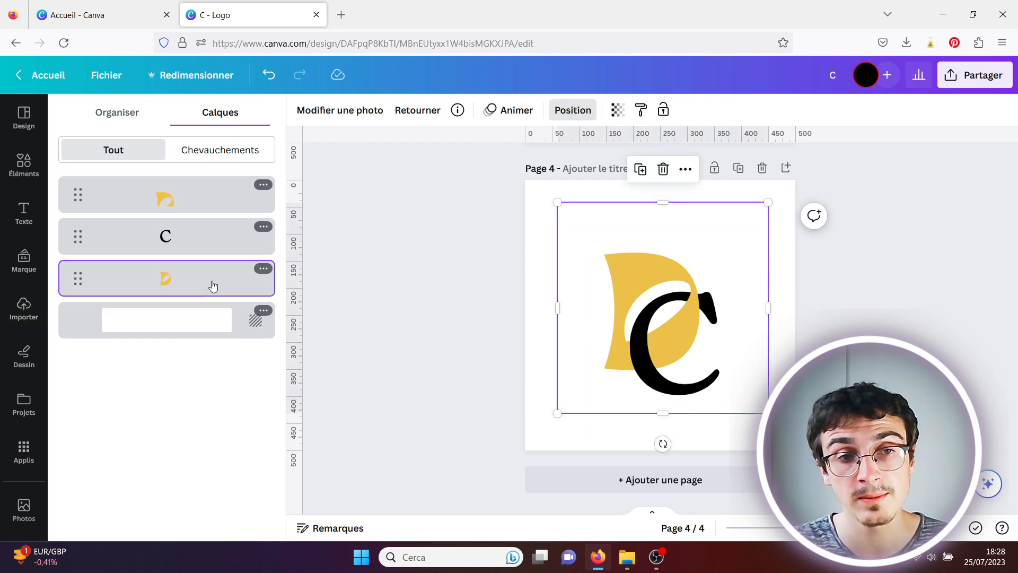
left_click(176, 236)
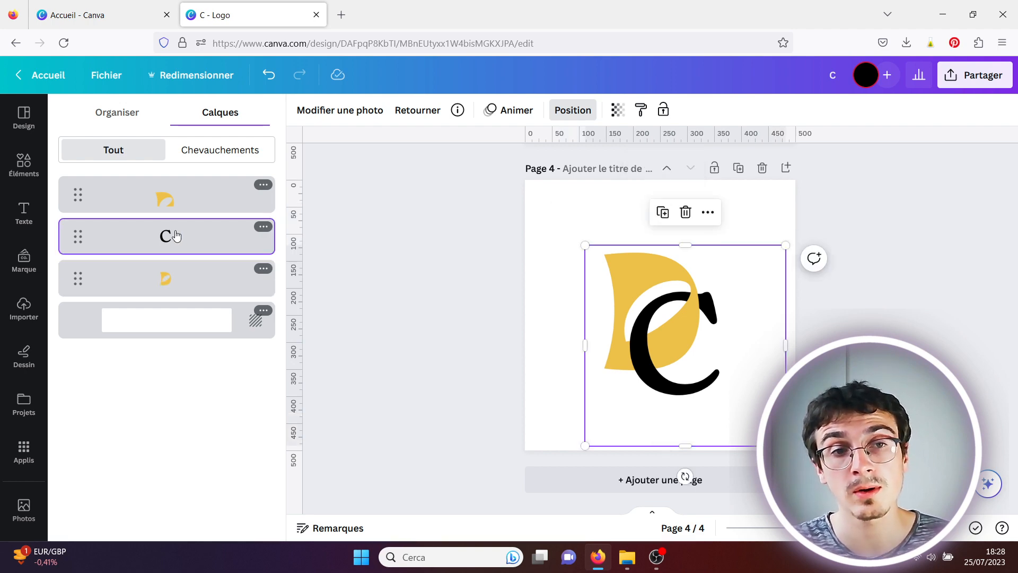
left_click(177, 286)
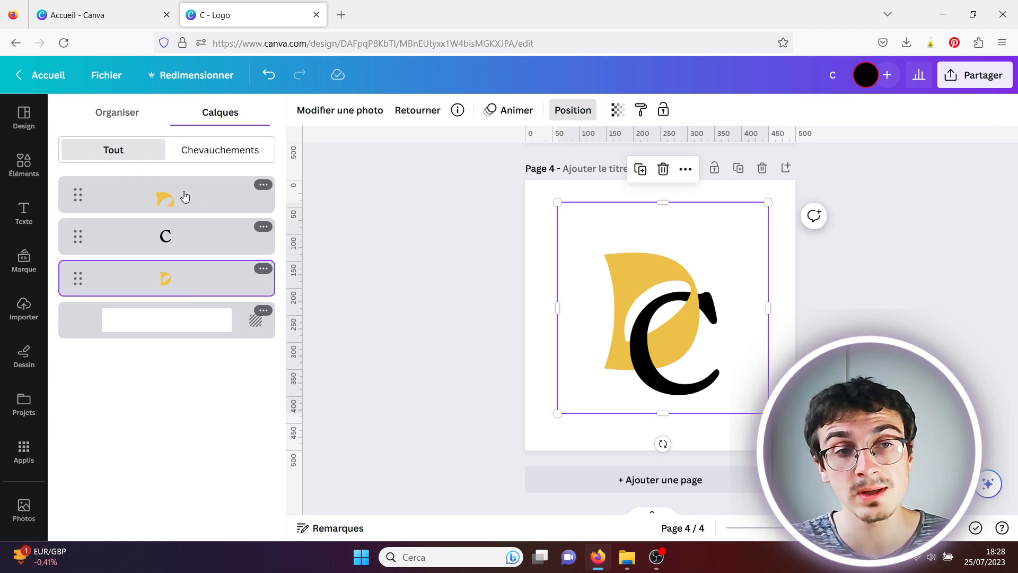
left_click(184, 197)
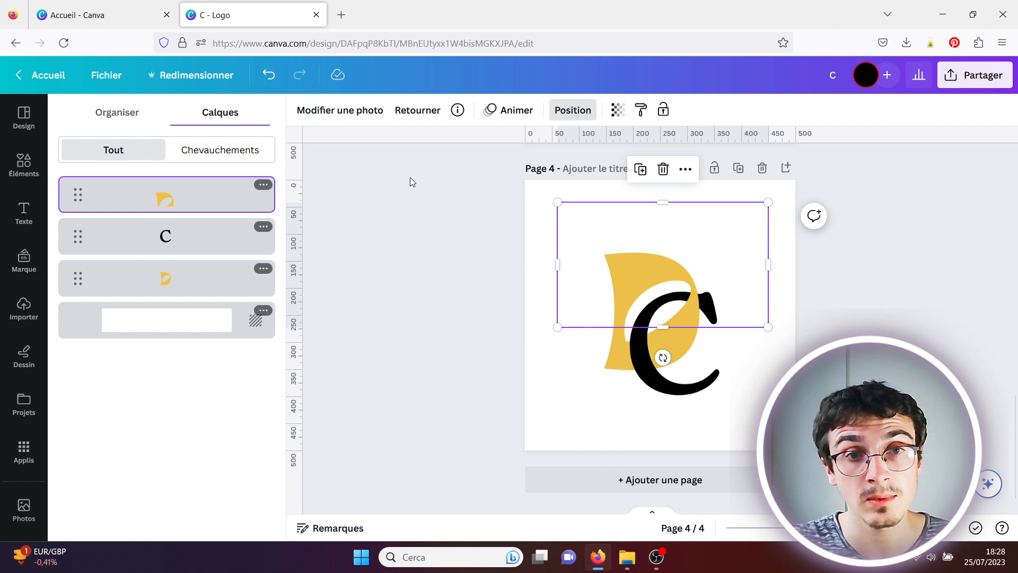
left_click(422, 254)
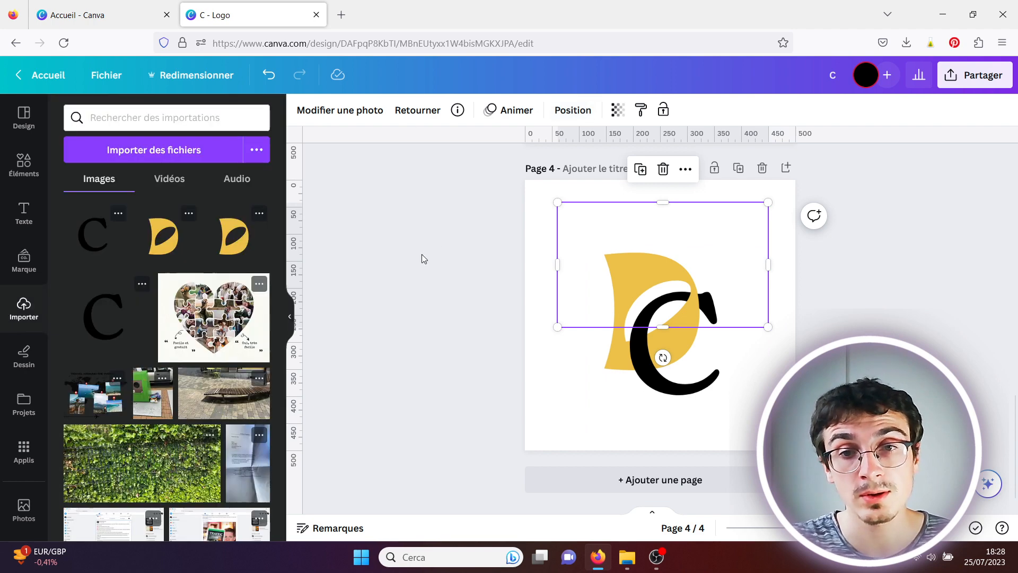
View the photo crop options for the C and exit without cropping it
left_click(632, 373)
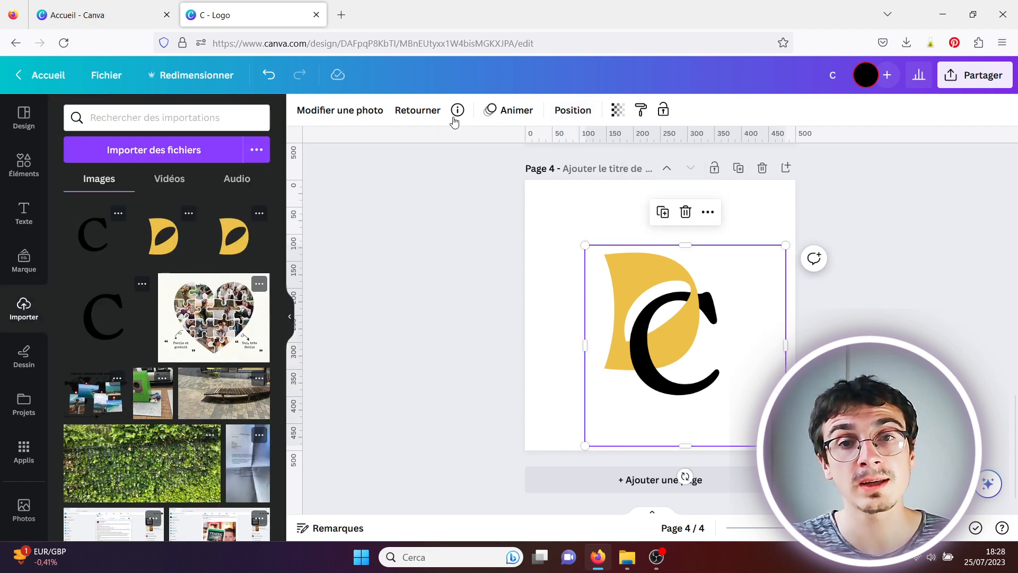
left_click(344, 112)
left_click(246, 123)
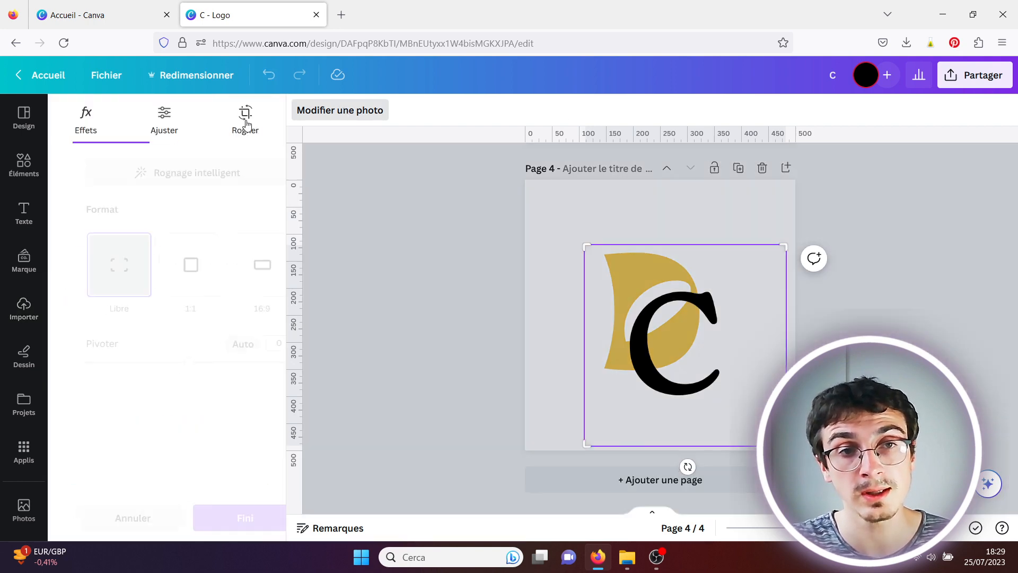
left_click(428, 294)
left_click(429, 294)
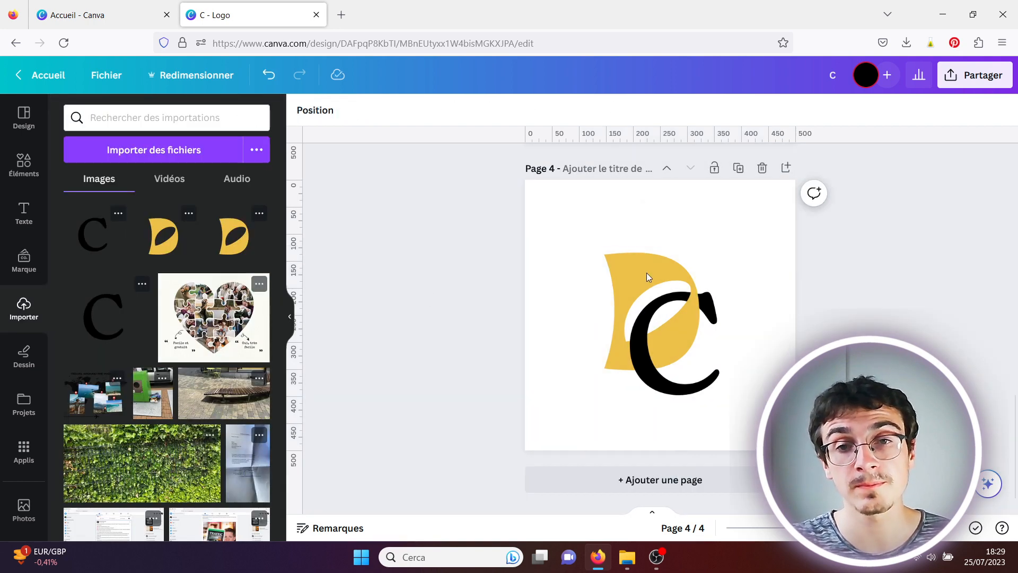
Try adjusting the lower crop edge of the front D where it crosses the C, and deselect it
left_click(622, 264)
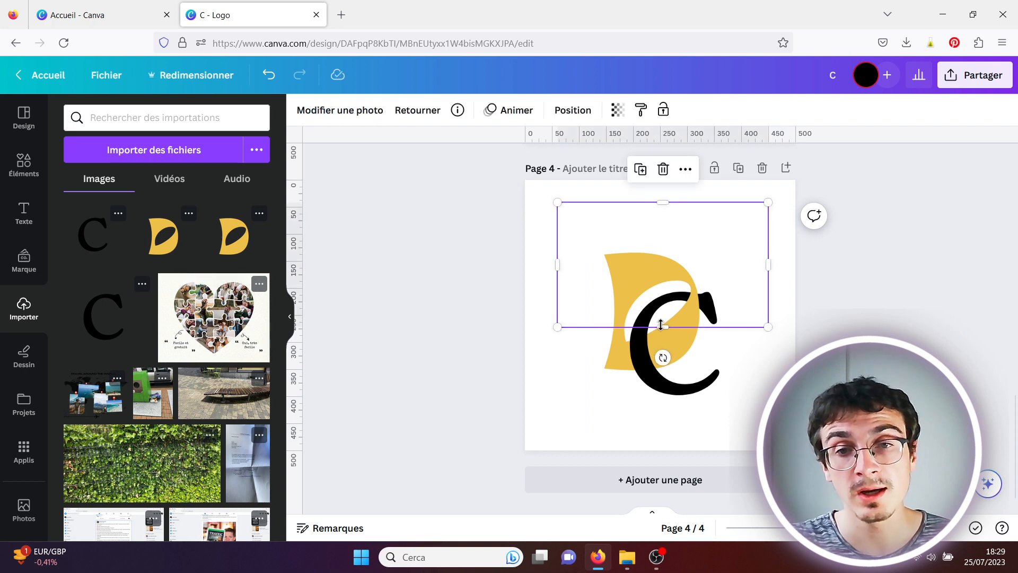
mouse_move(662, 328)
left_mouse_down()
mouse_move(663, 297)
mouse_move(659, 336)
mouse_move(662, 326)
left_mouse_up()
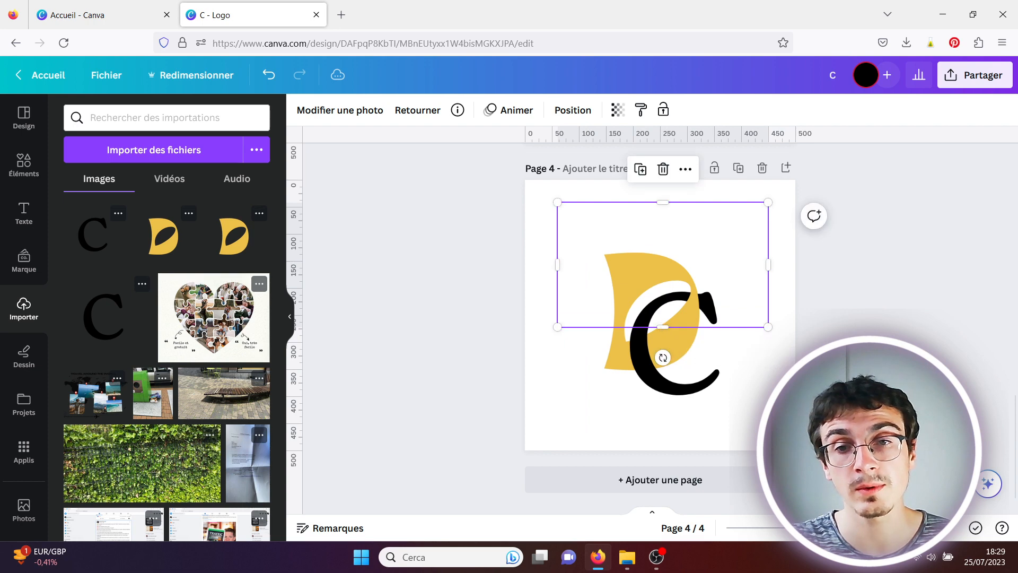
key("Escape")
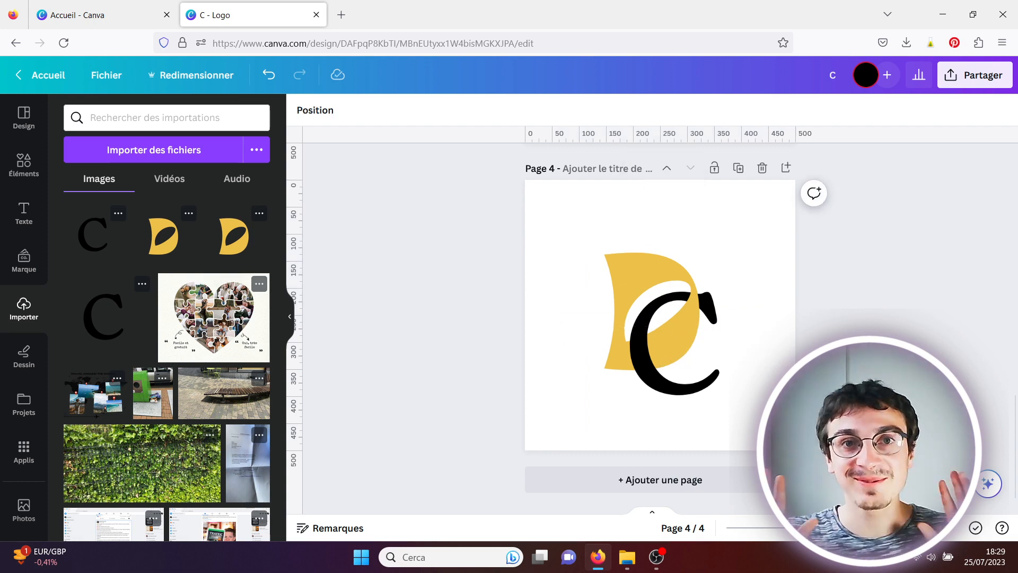